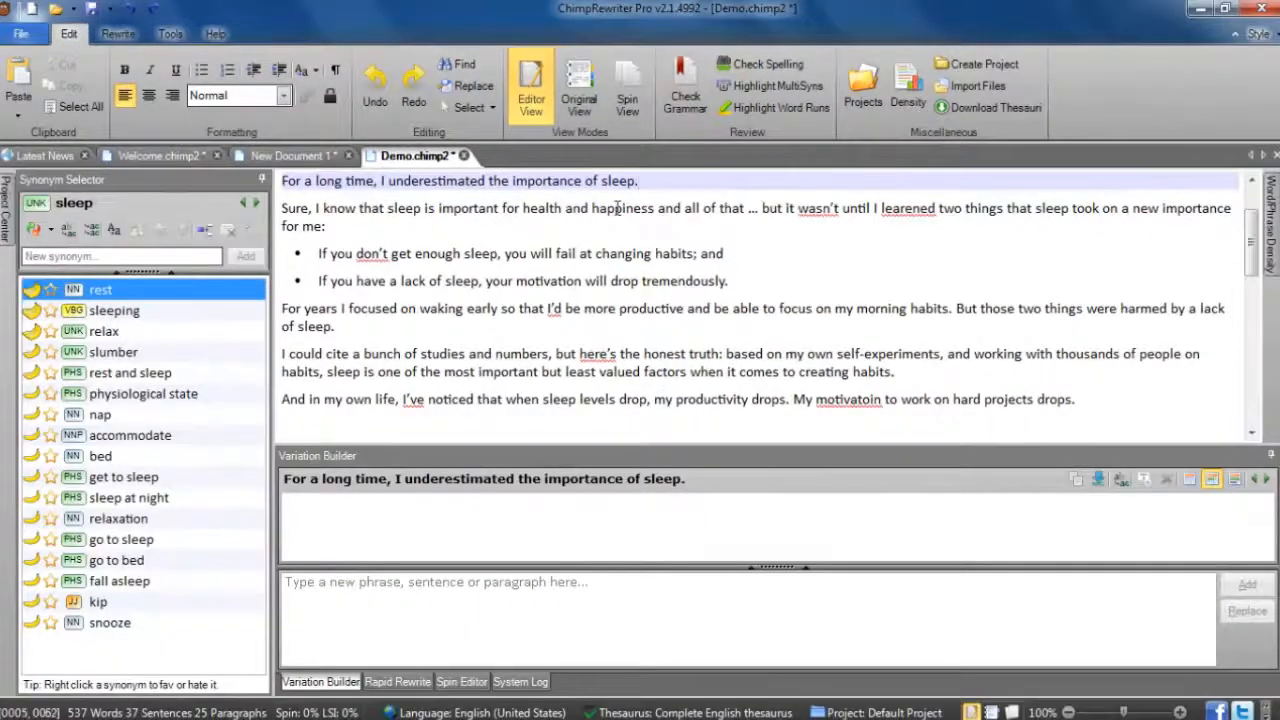
- View the synonym options for "happiness" and for the phrase "health and happiness" in the paragraph about sleep's importance
right_click(618, 208)
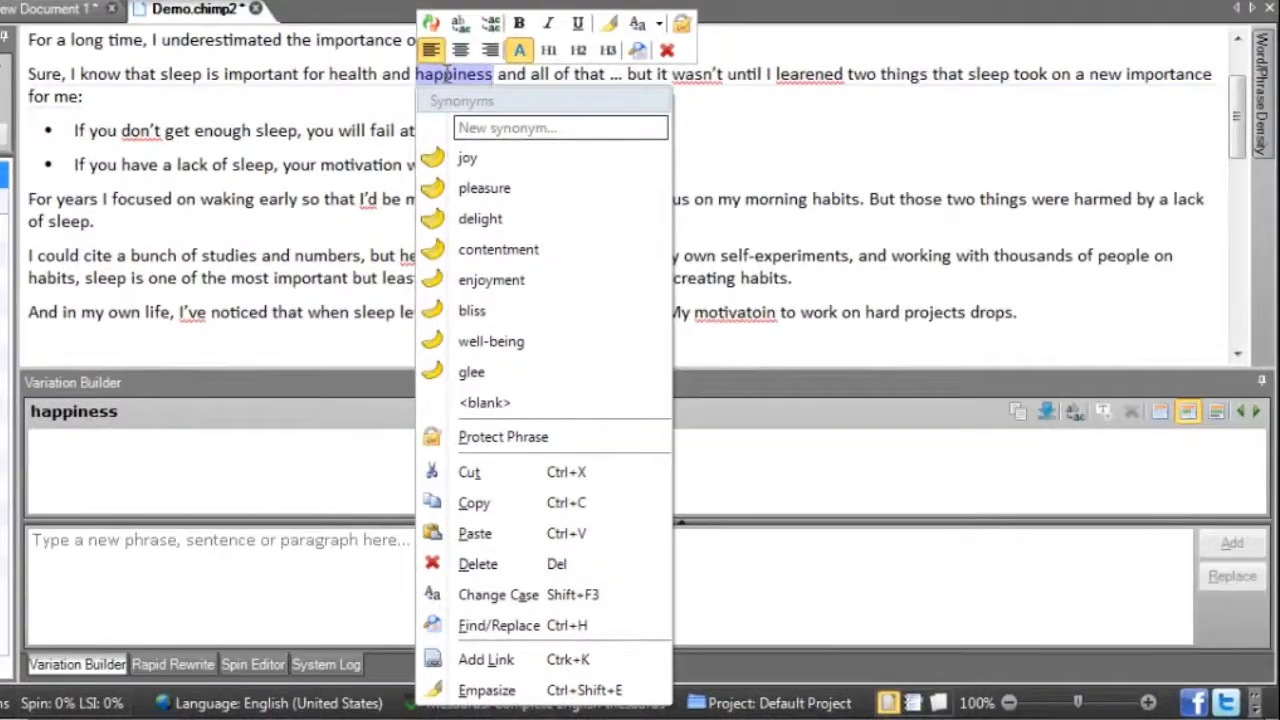
click(372, 97)
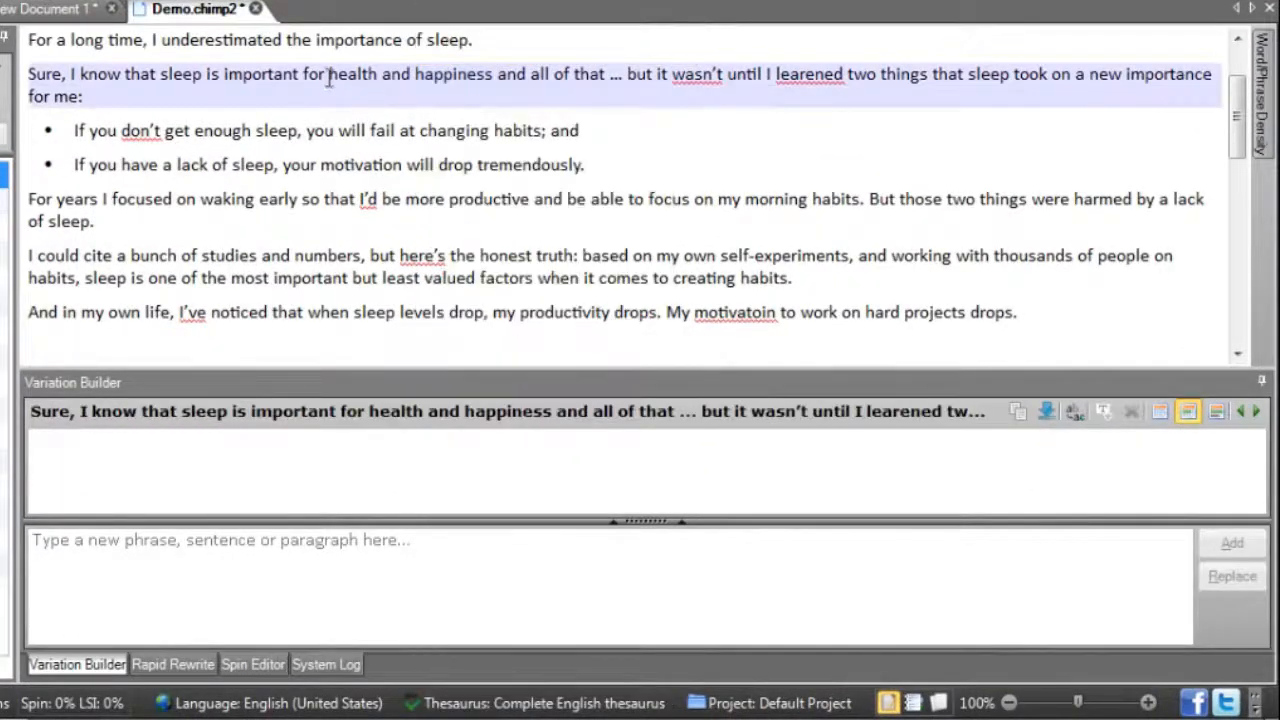
drag(330, 74, 445, 78)
right_click(445, 78)
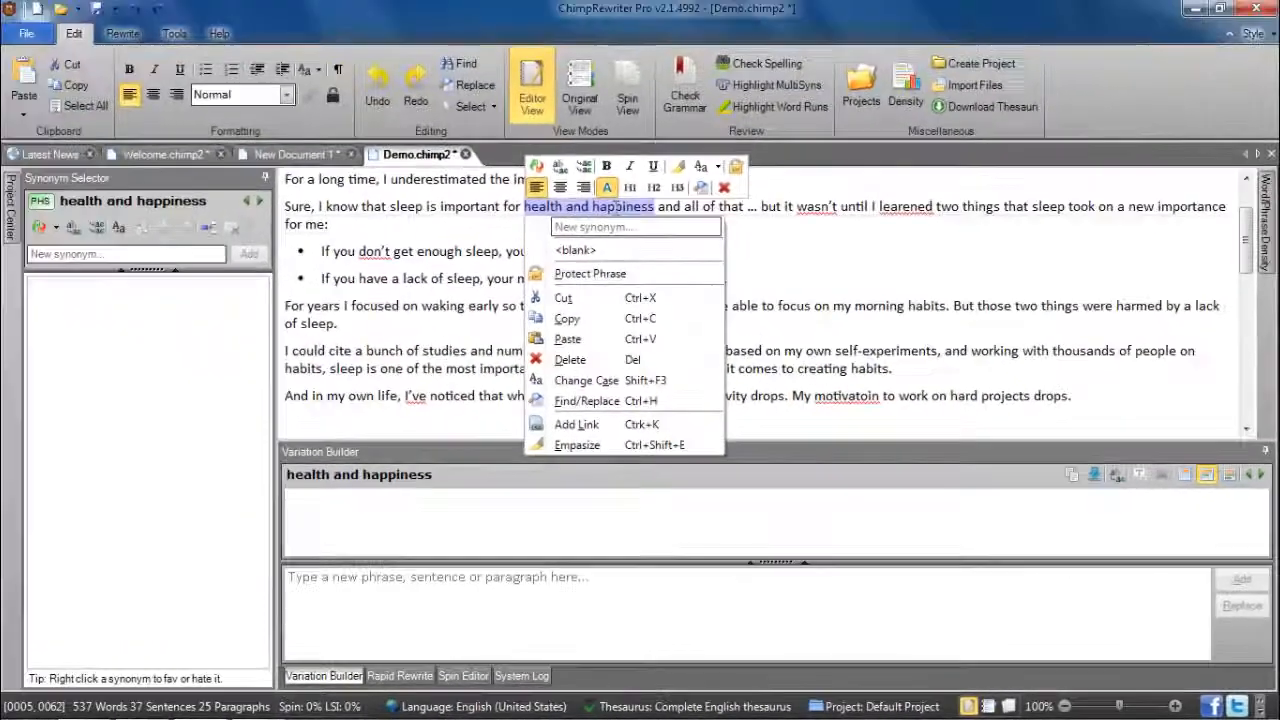
- Move the synonym lookup to the following phrase "all of that" and shorten it word by word to "all"
key(Right)
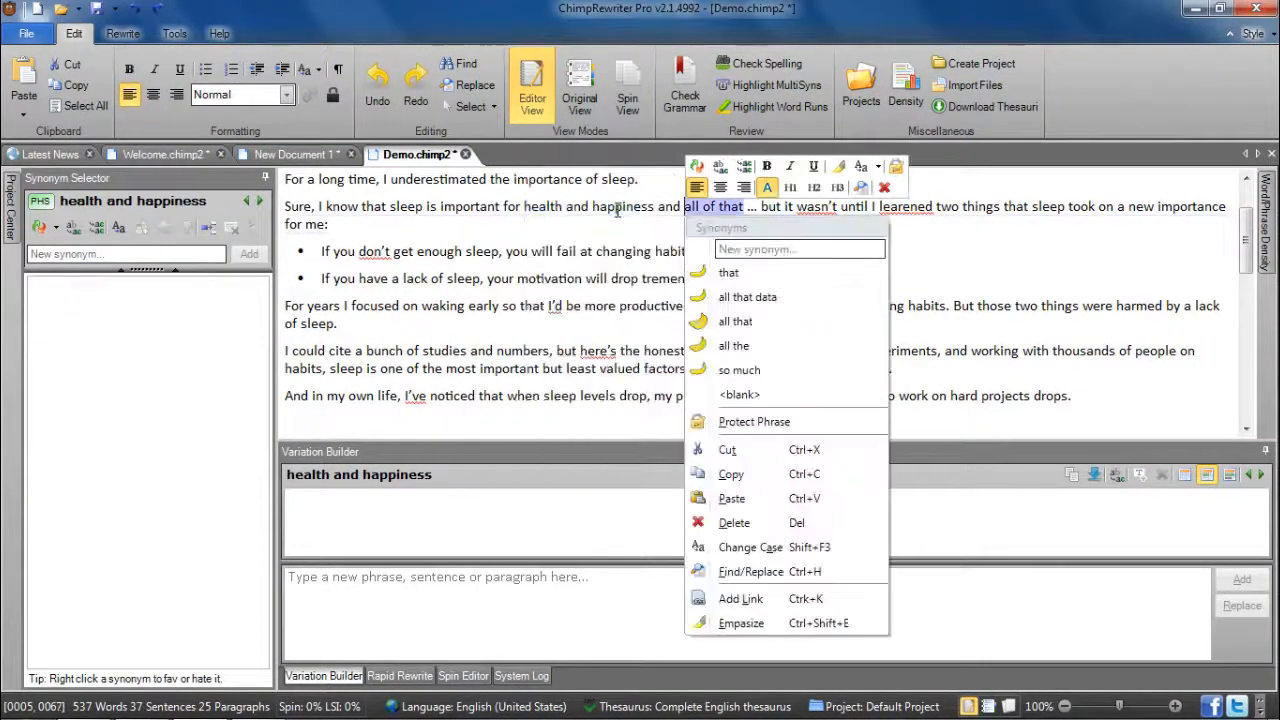
key(shift+Left)
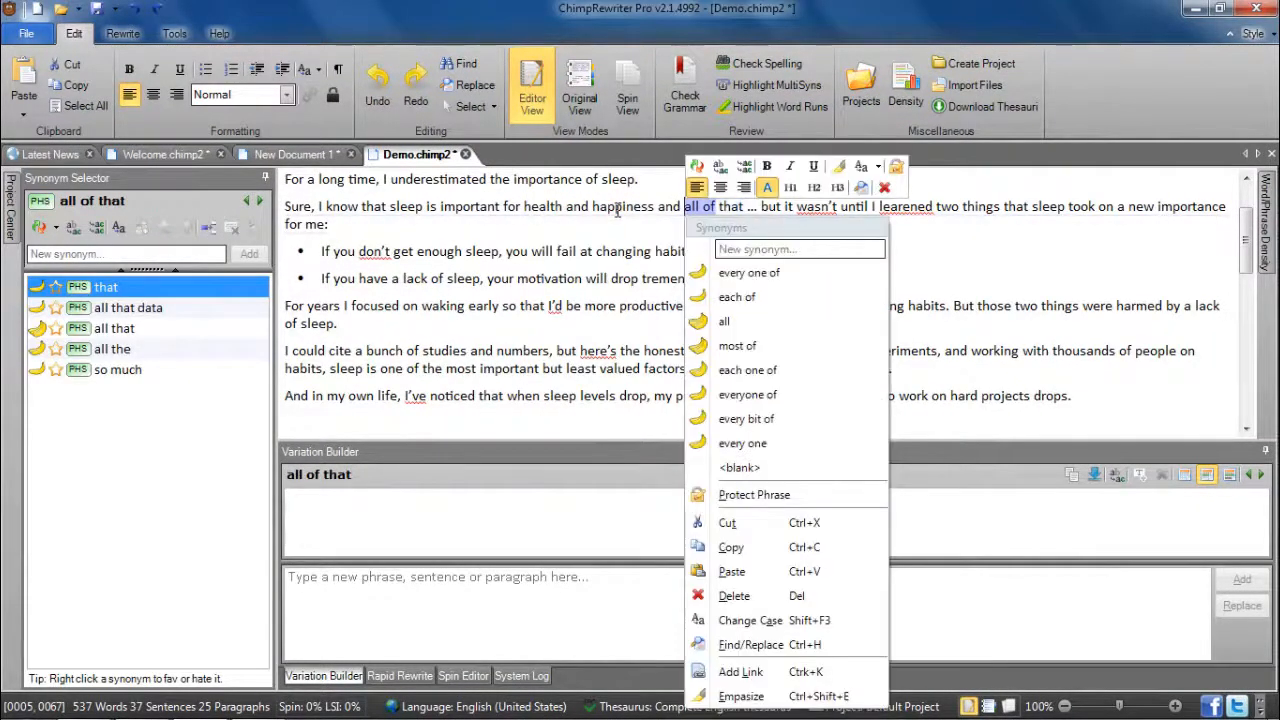
key(shift+Left)
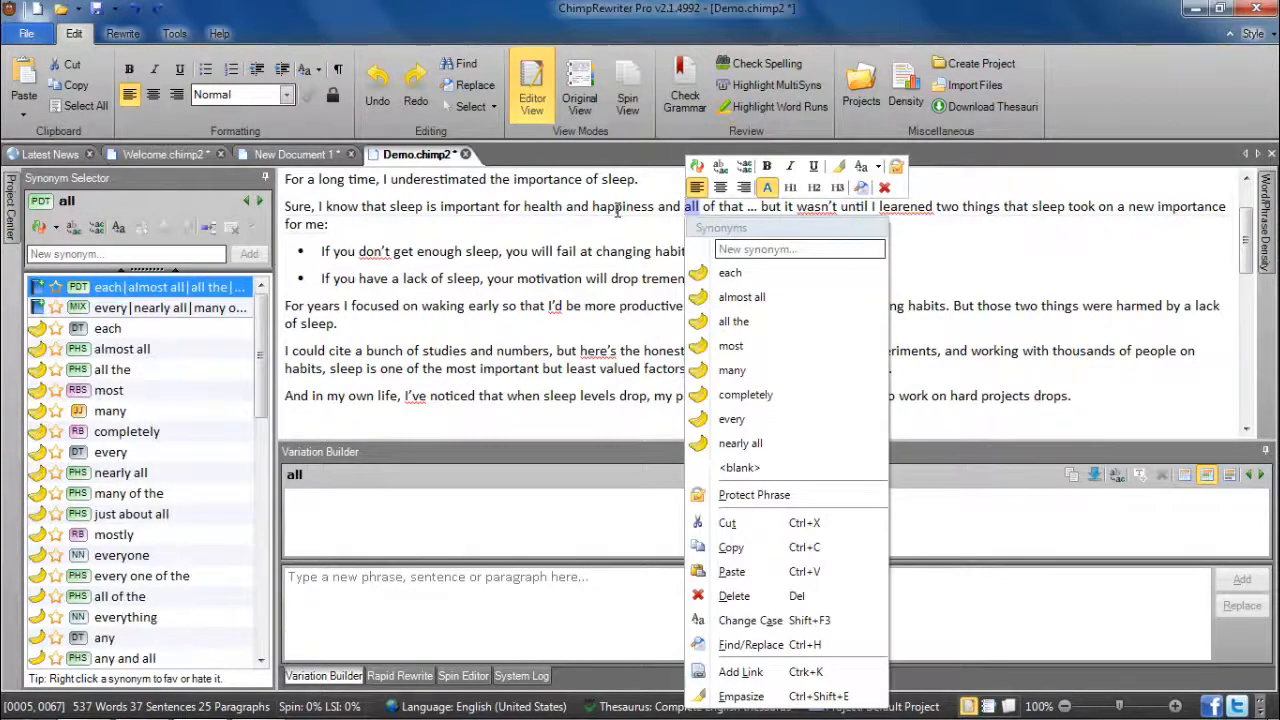
- Add "of these" as a spin synonym for the phrase "of that" and close the synonym list
key(Right)
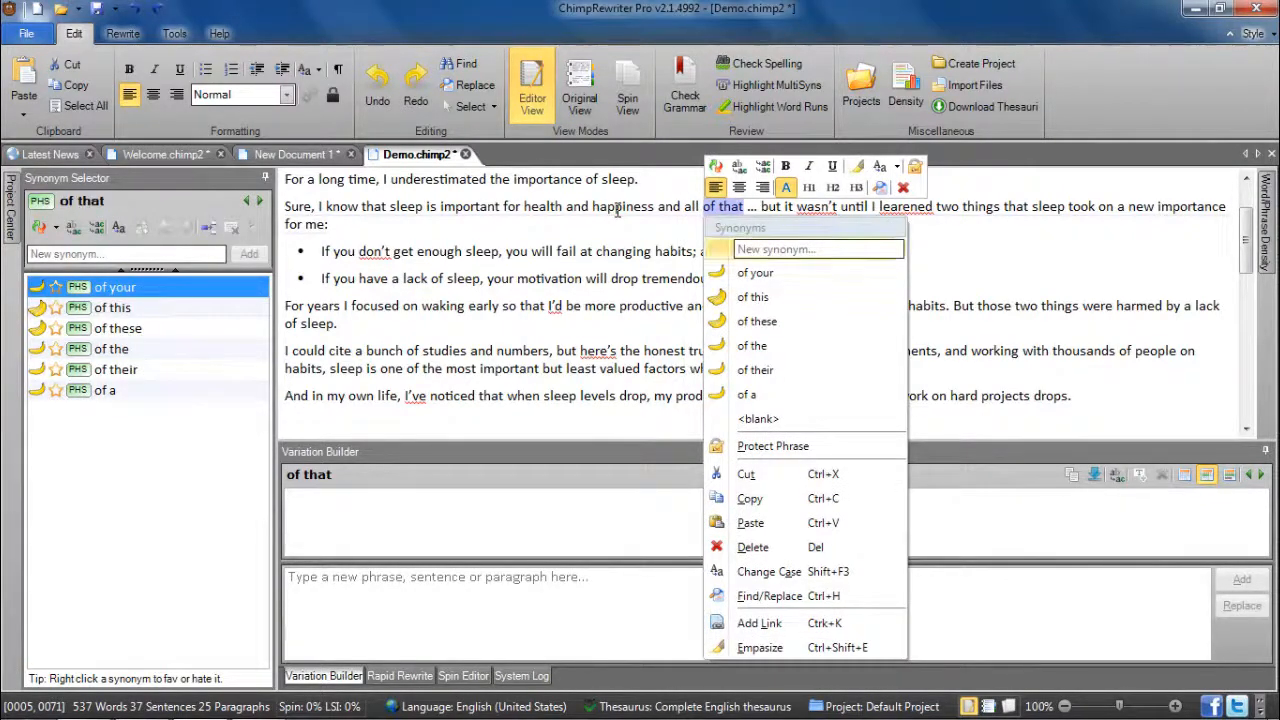
key(Down)
key(Down)
key(Down)
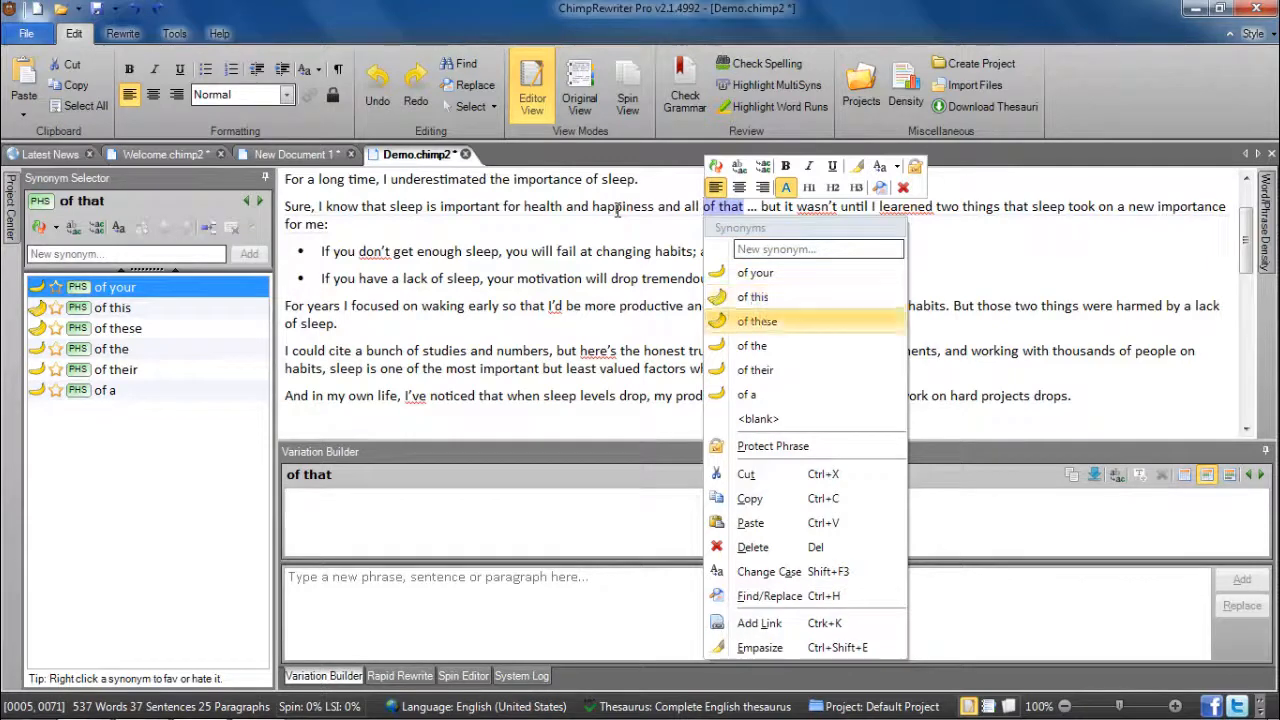
key(Return)
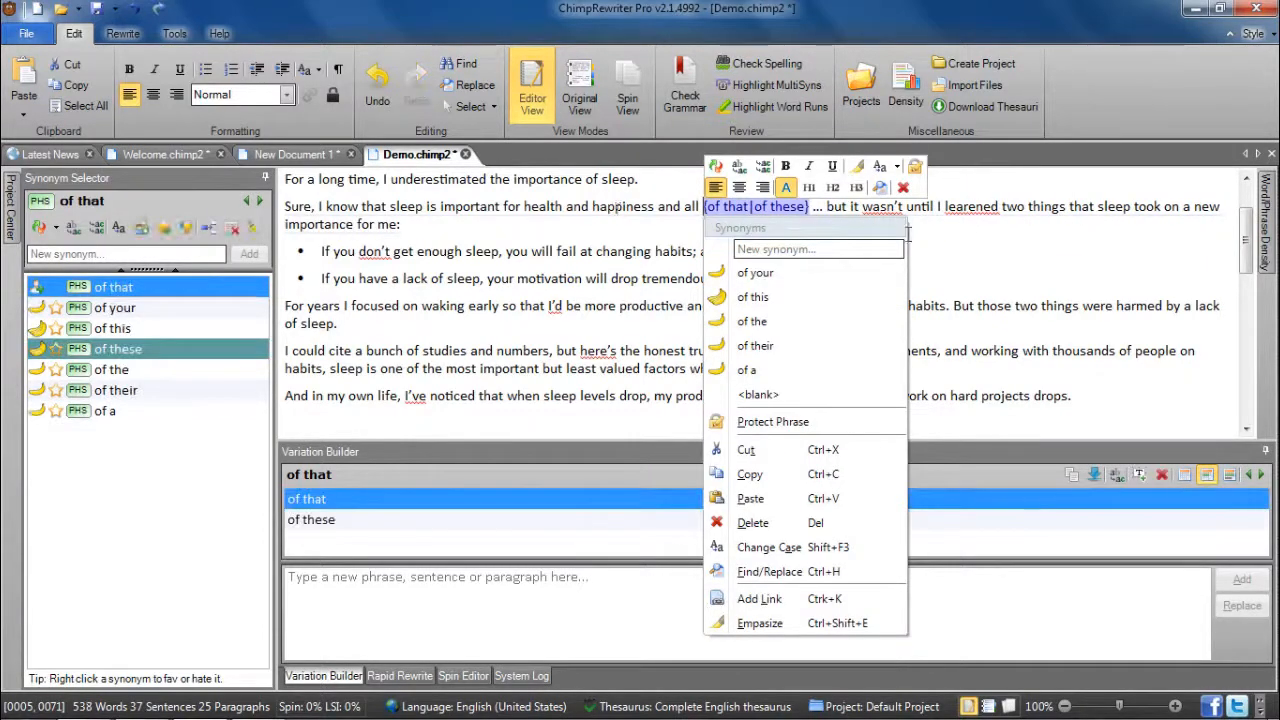
click(525, 254)
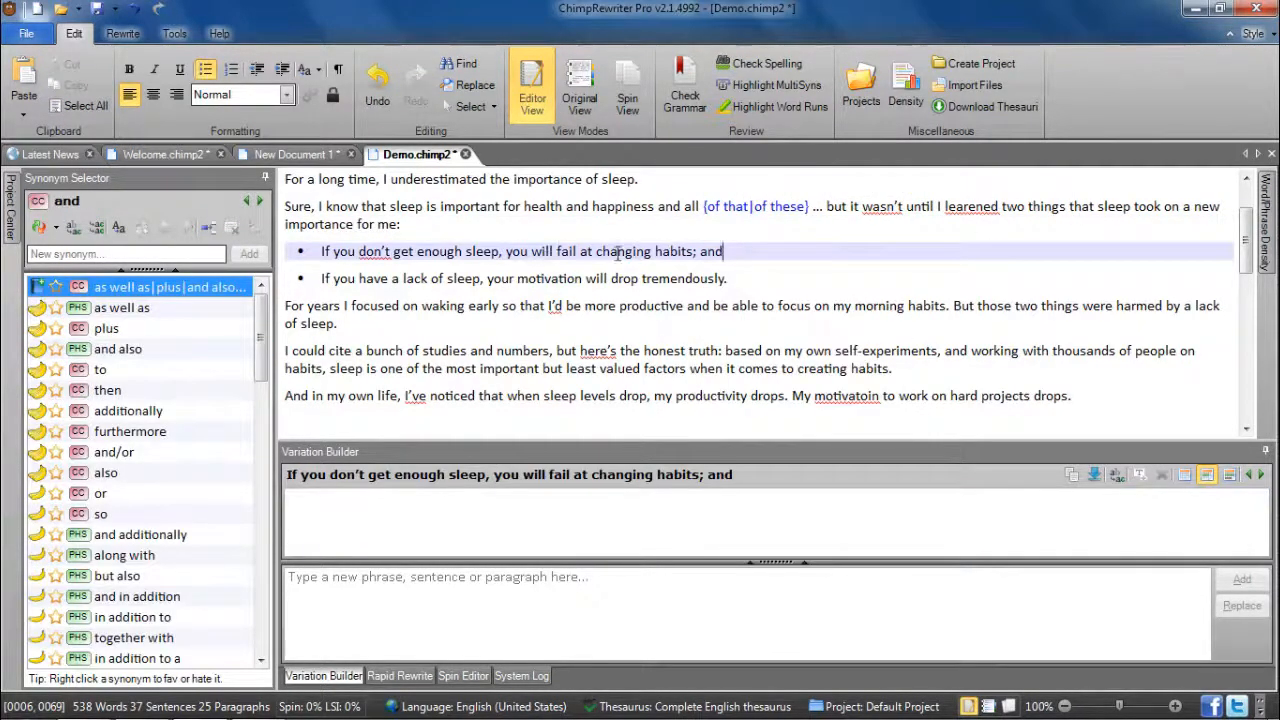
- Examine the synonym and phrase options for "habits" in the first bullet, then clear the selection
right_click(660, 251)
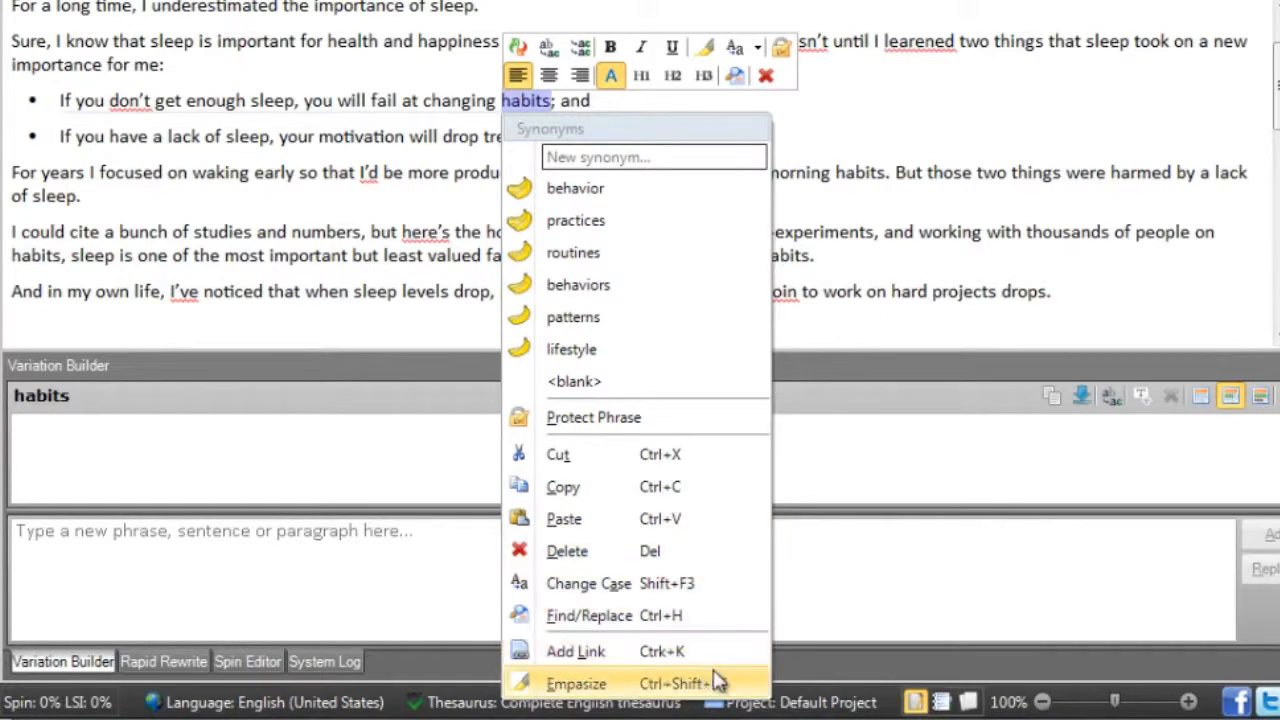
click(829, 343)
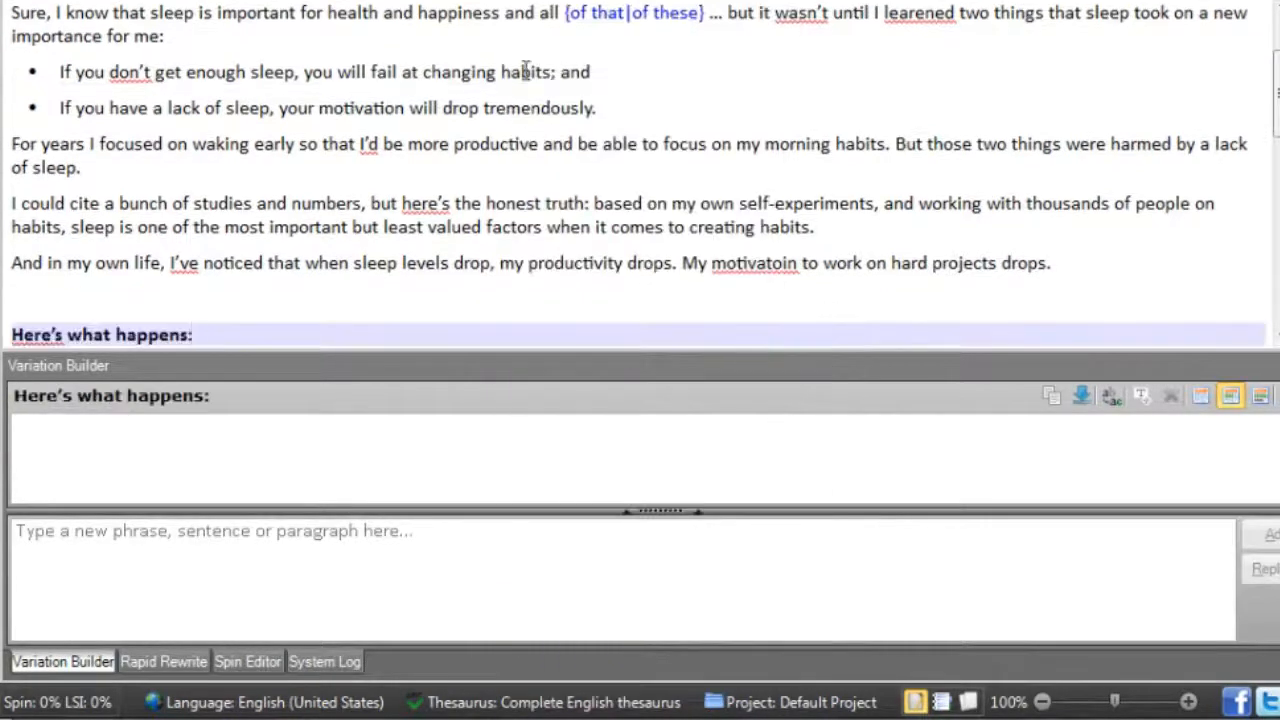
right_click(509, 66)
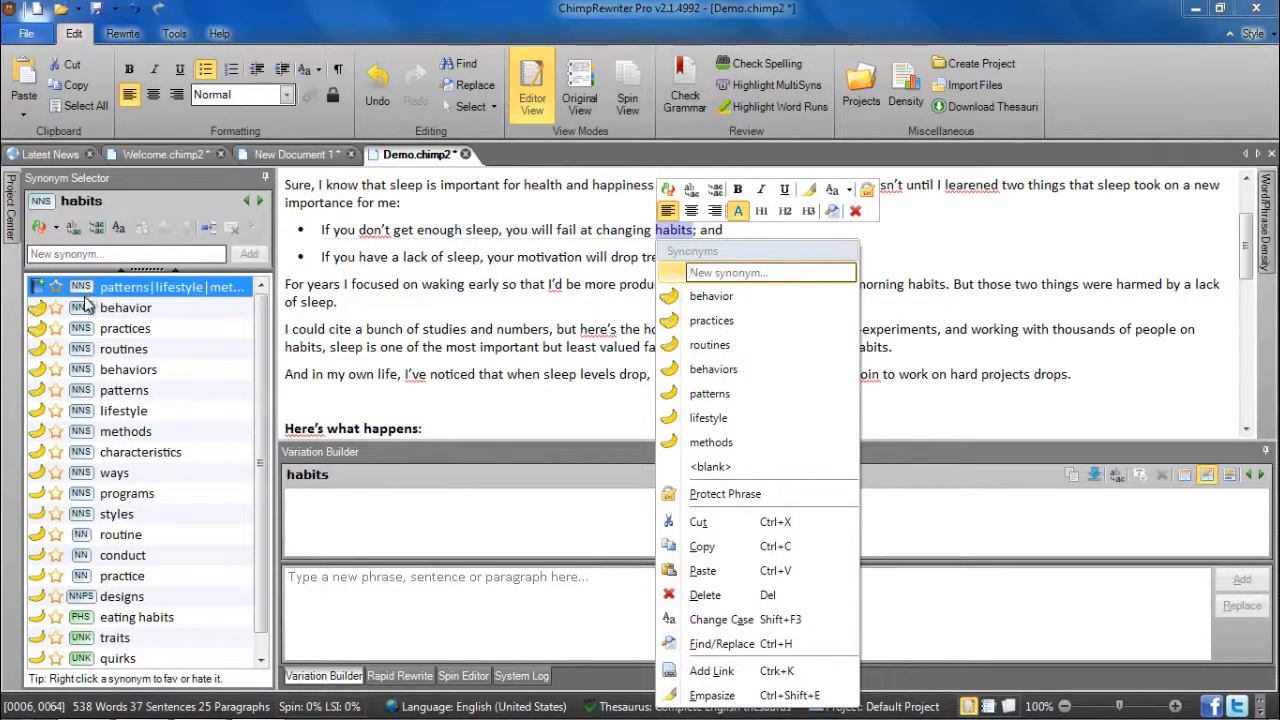
click(112, 253)
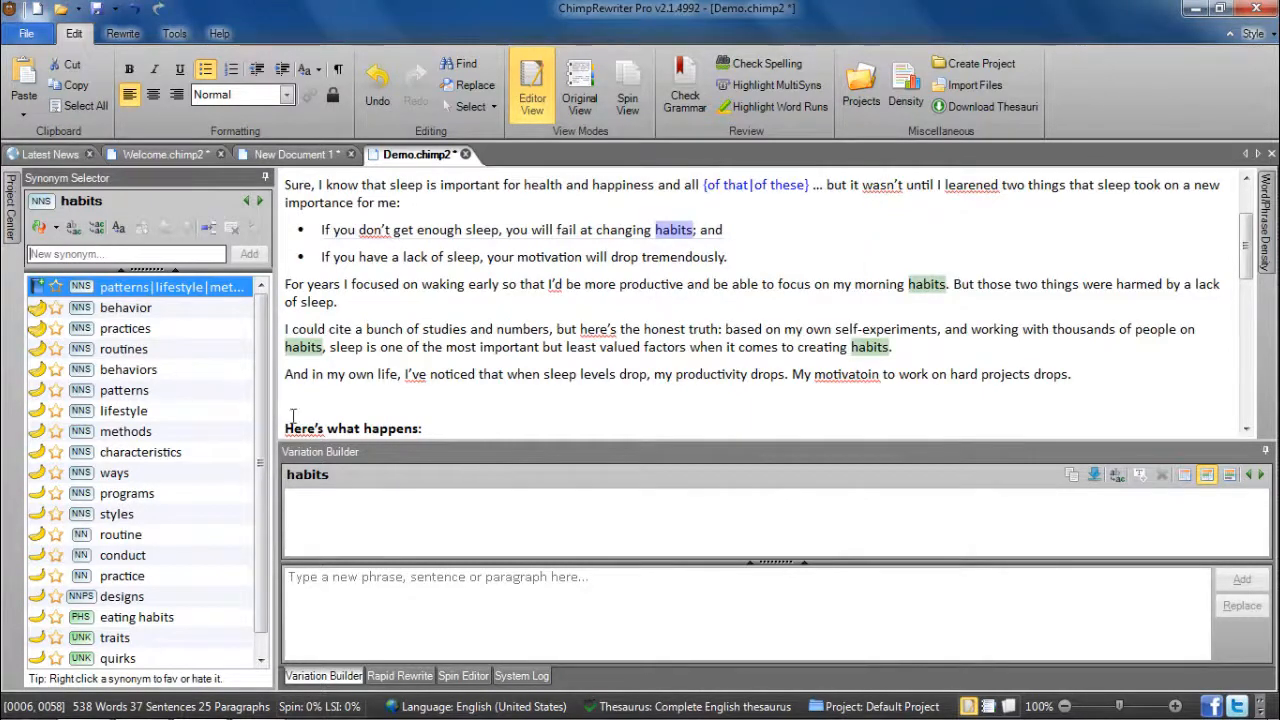
click(389, 394)
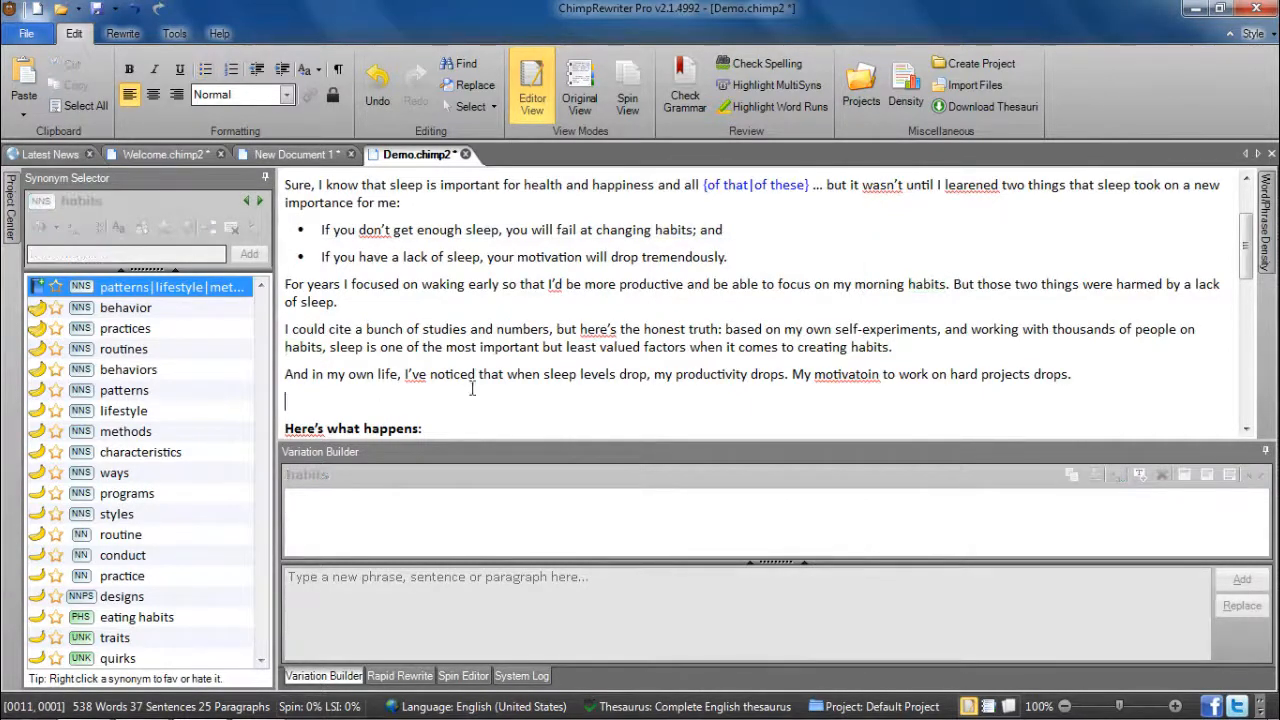
- Protect the word "productive" from spinning and check the project's protected terms
right_click(648, 287)
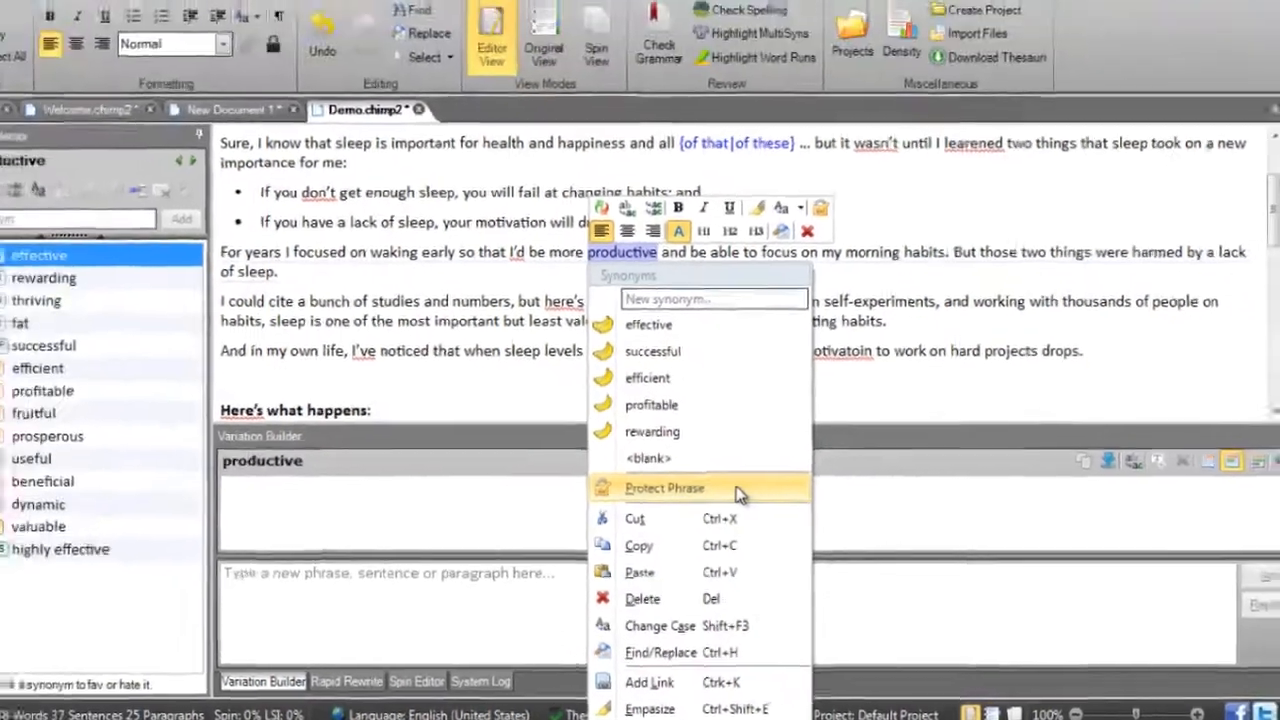
click(699, 450)
click(12, 232)
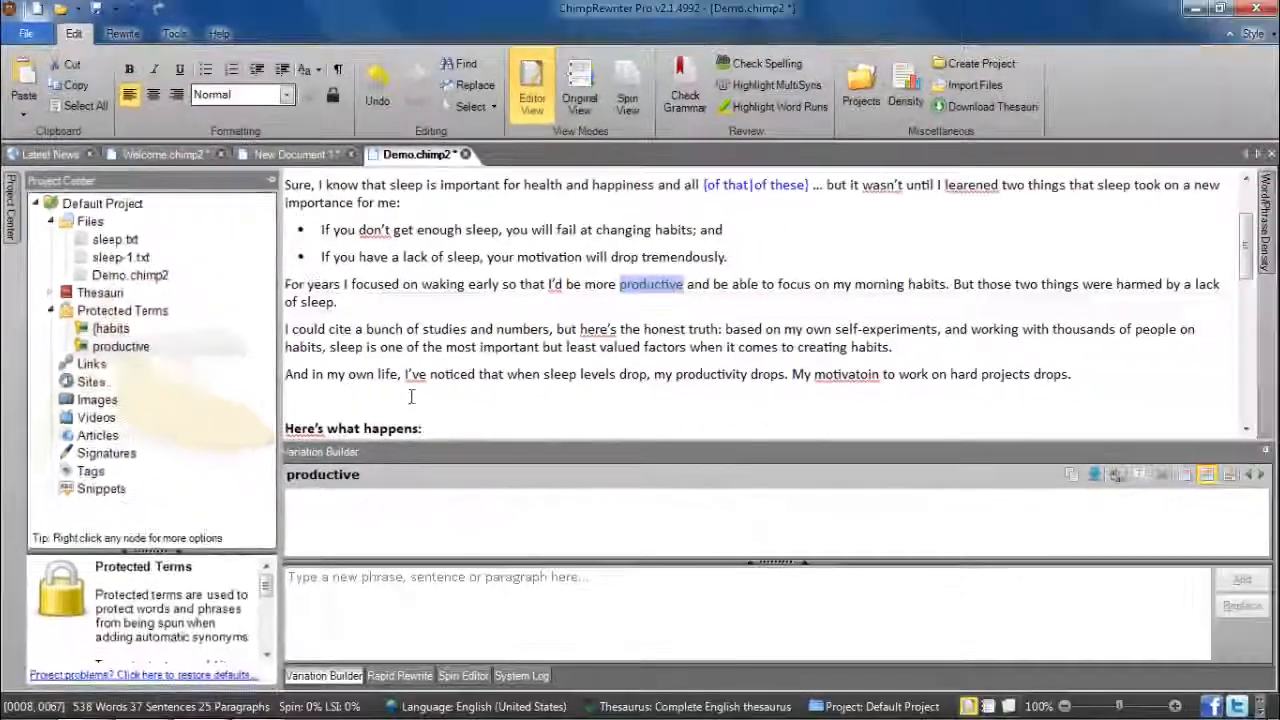
click(462, 398)
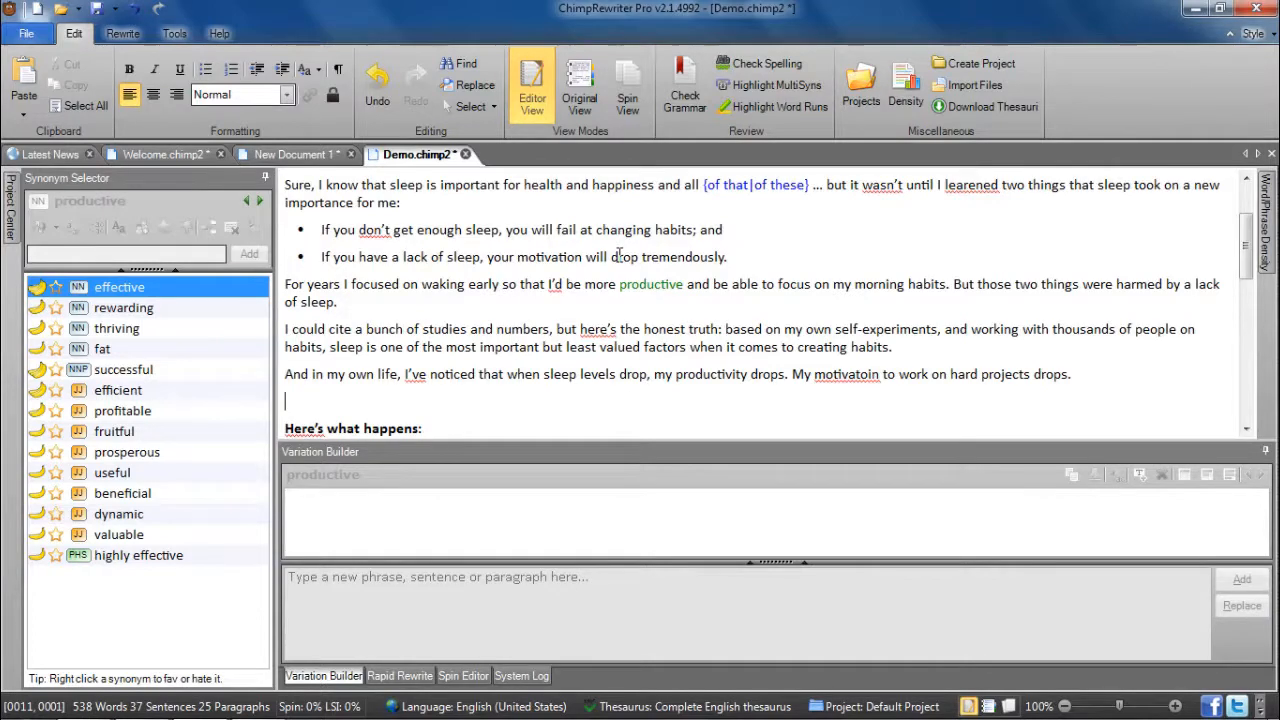
- In the second bullet, delete "motivation" and change the case of "tremendously" to all capitals
right_click(555, 258)
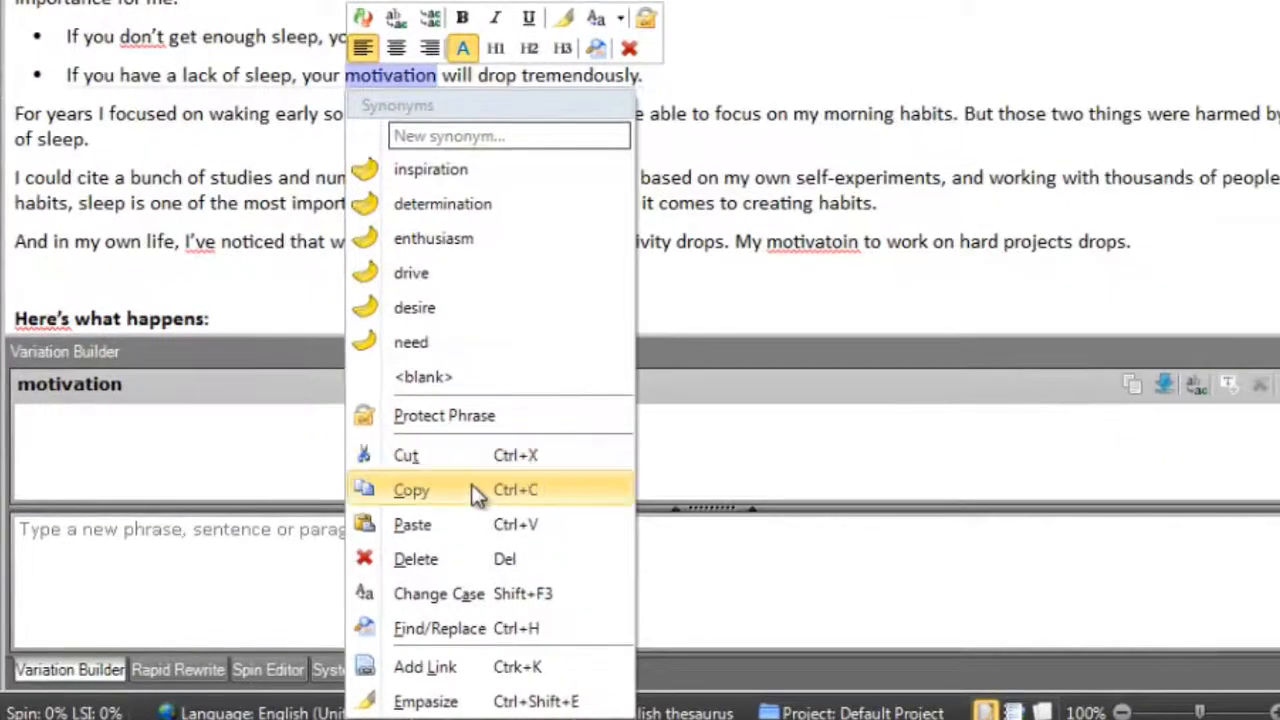
click(433, 560)
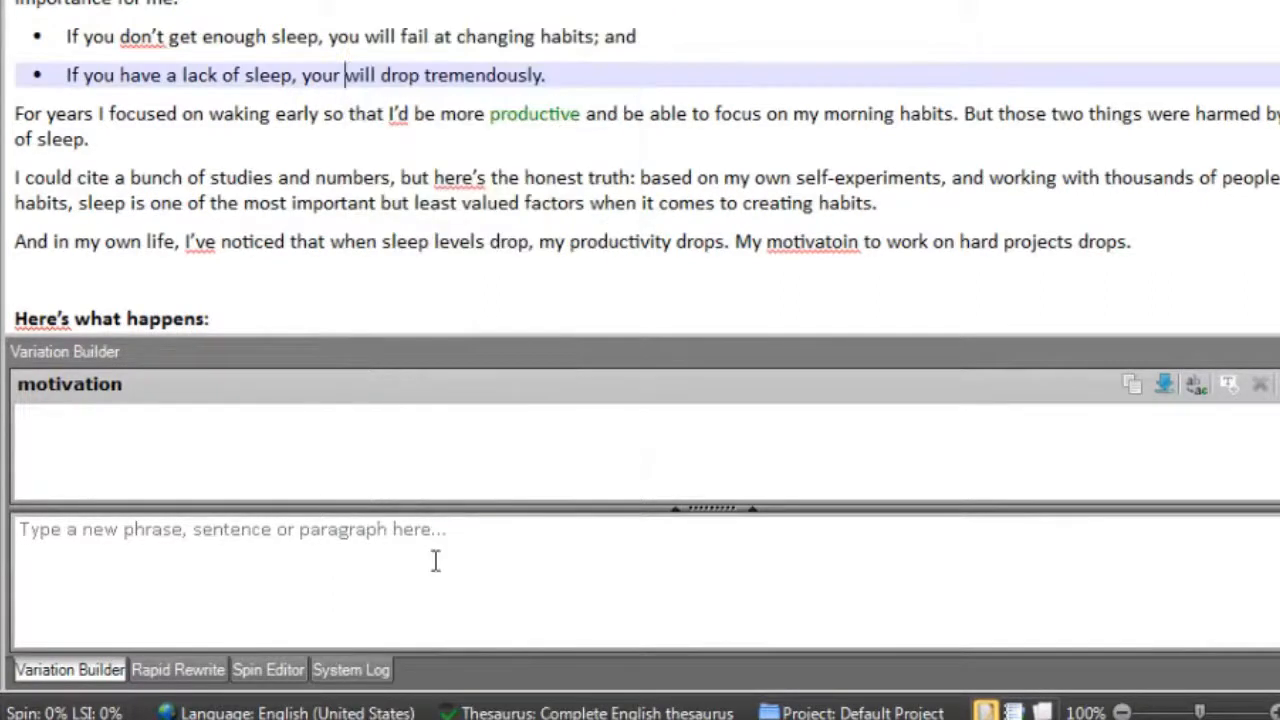
right_click(466, 78)
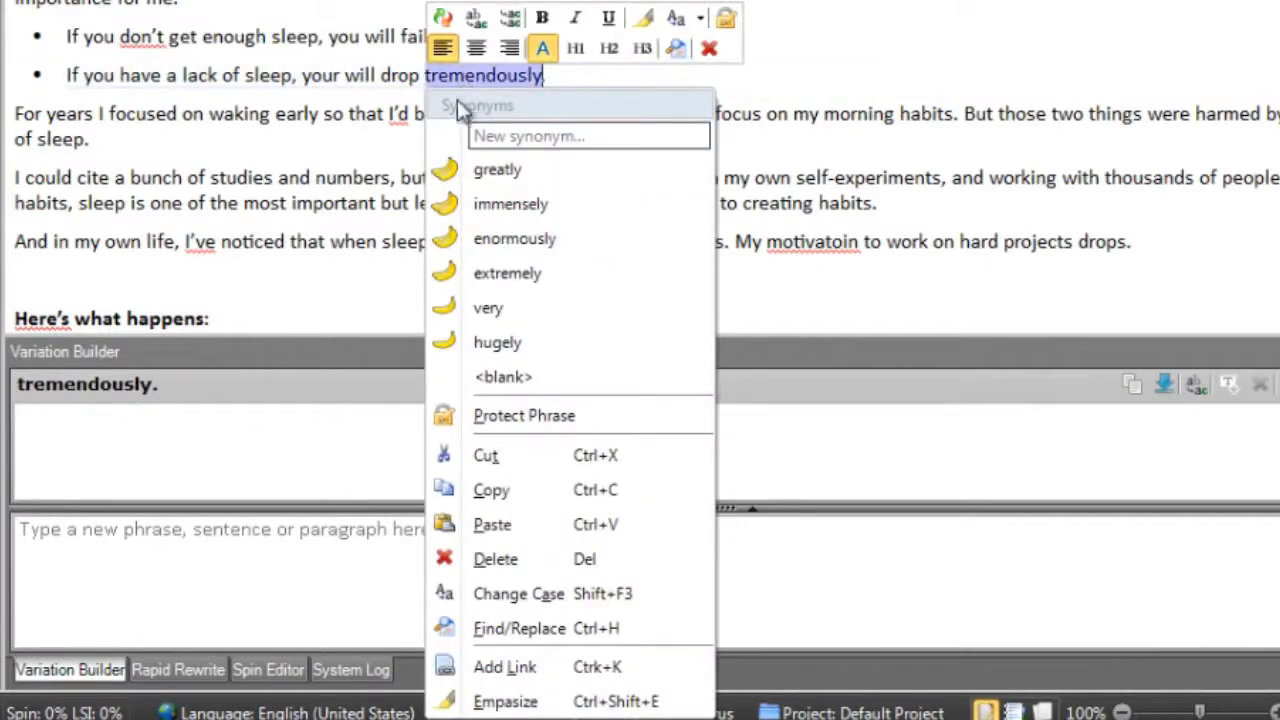
click(645, 600)
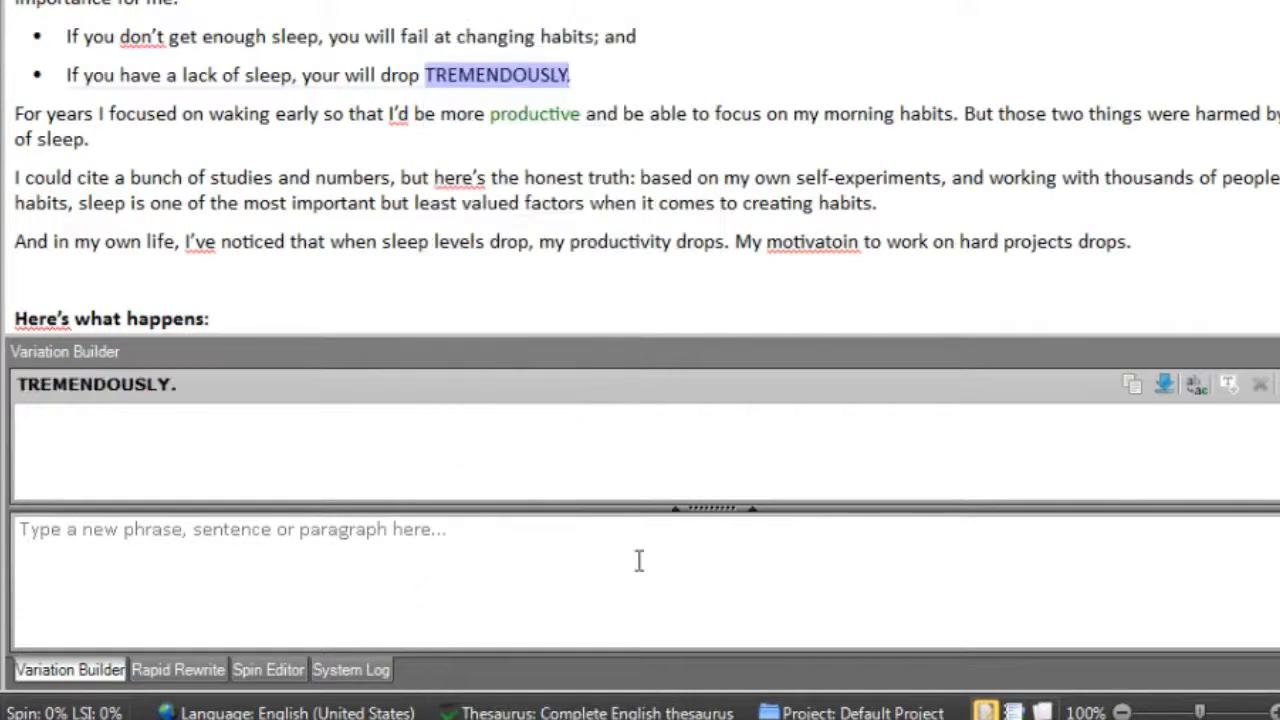
- Search the document for occurrences of "focus" starting from that word, then close the search
right_click(737, 115)
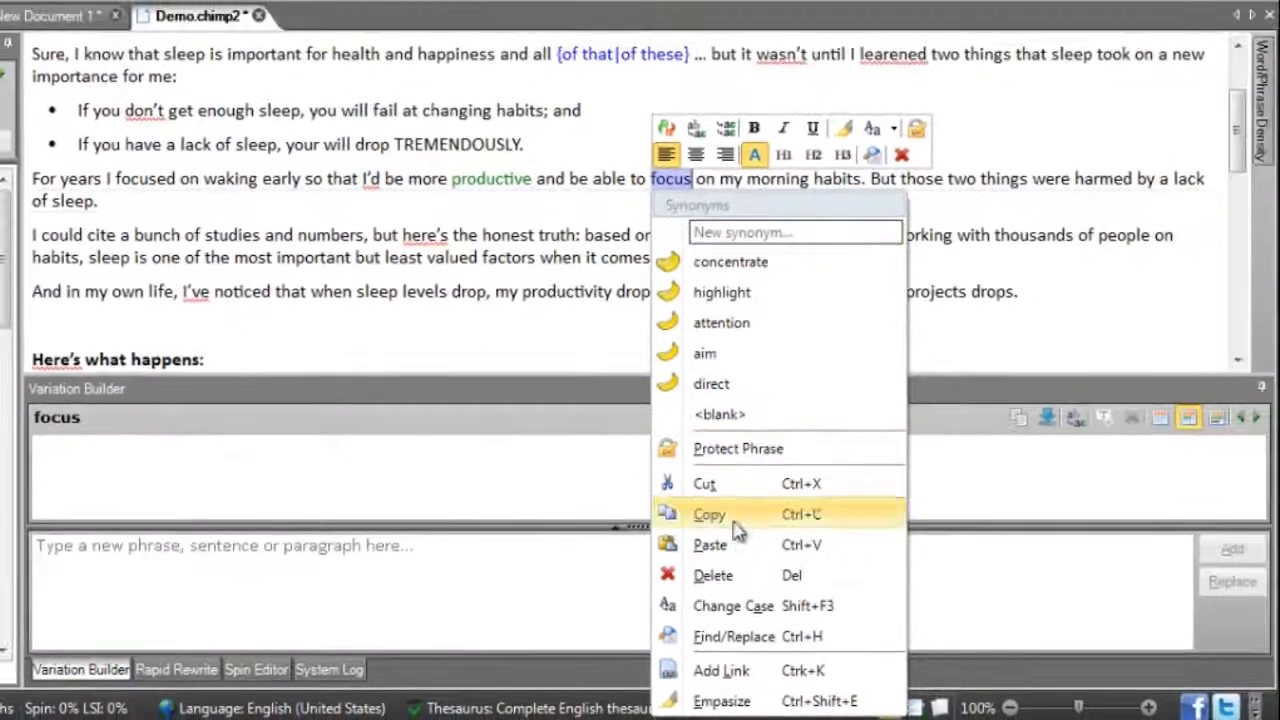
click(773, 637)
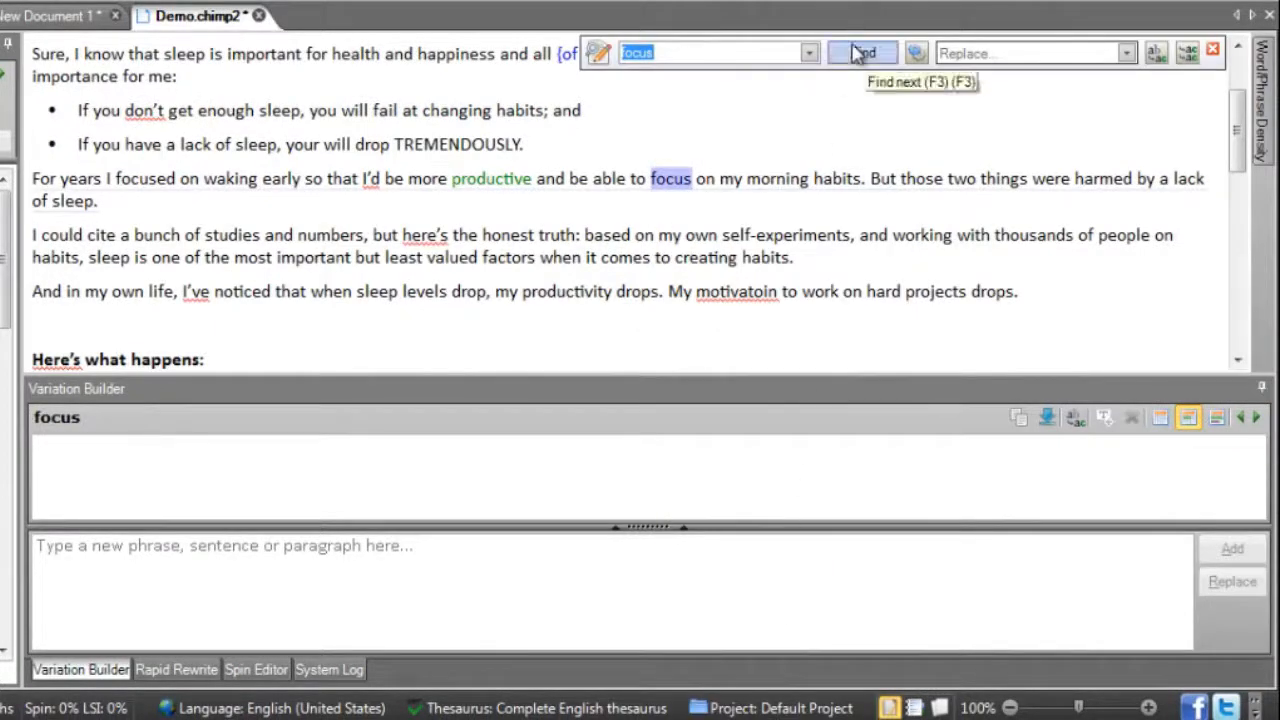
click(860, 52)
click(860, 52)
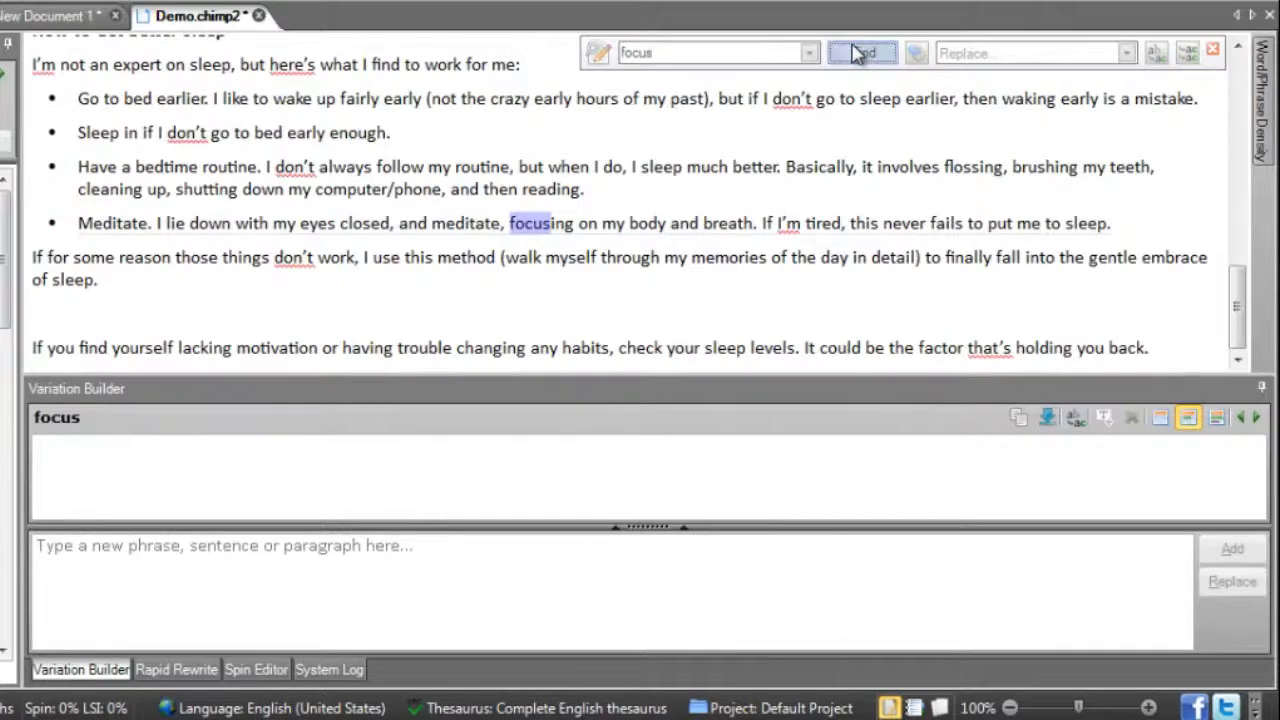
click(857, 52)
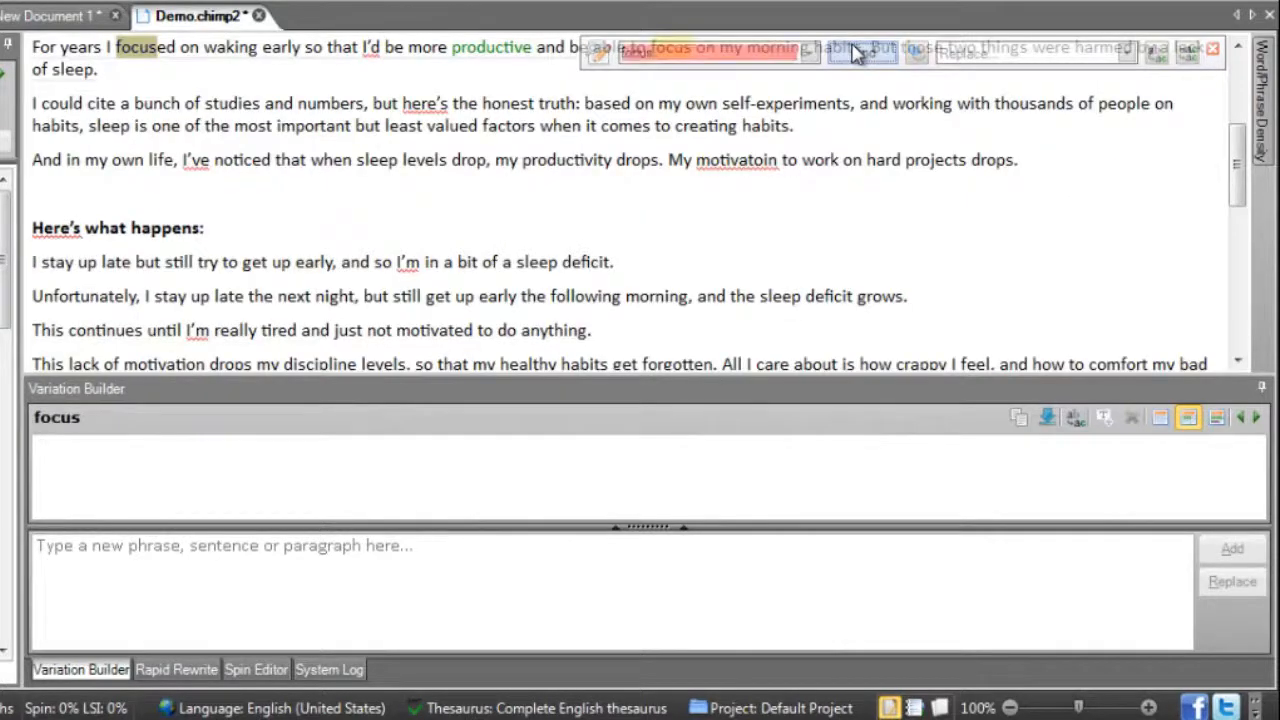
click(877, 124)
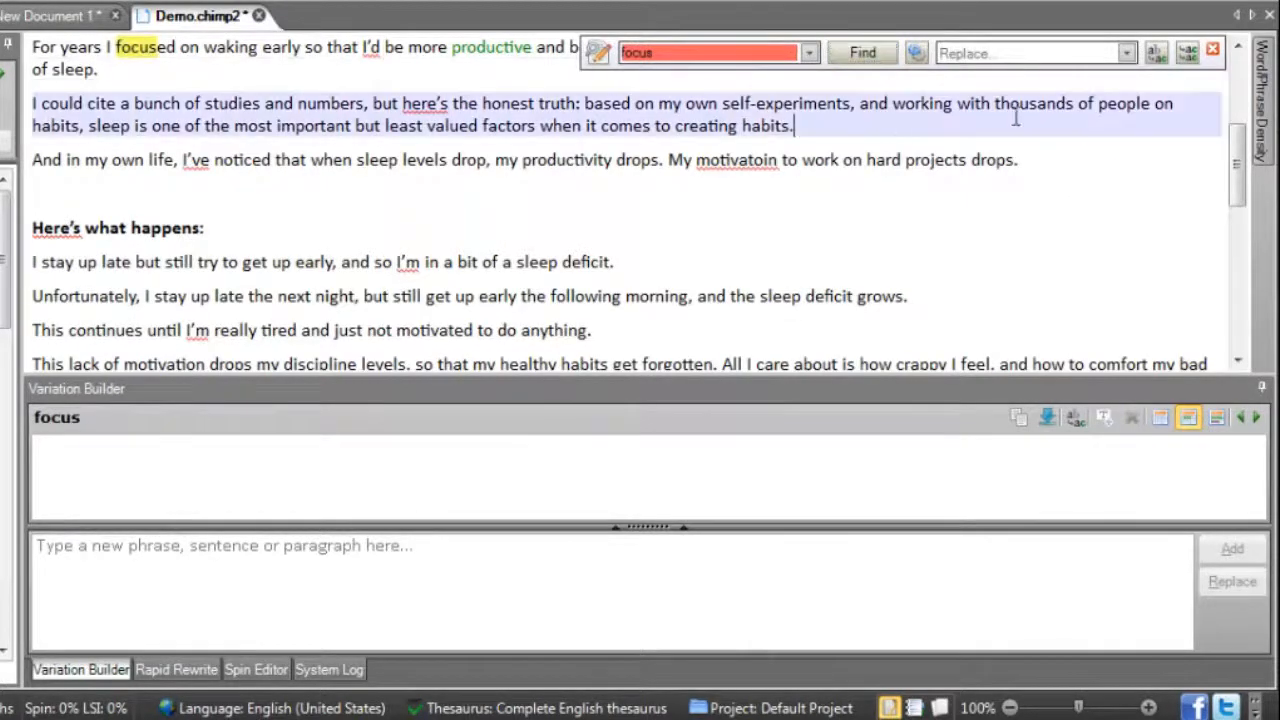
click(1213, 50)
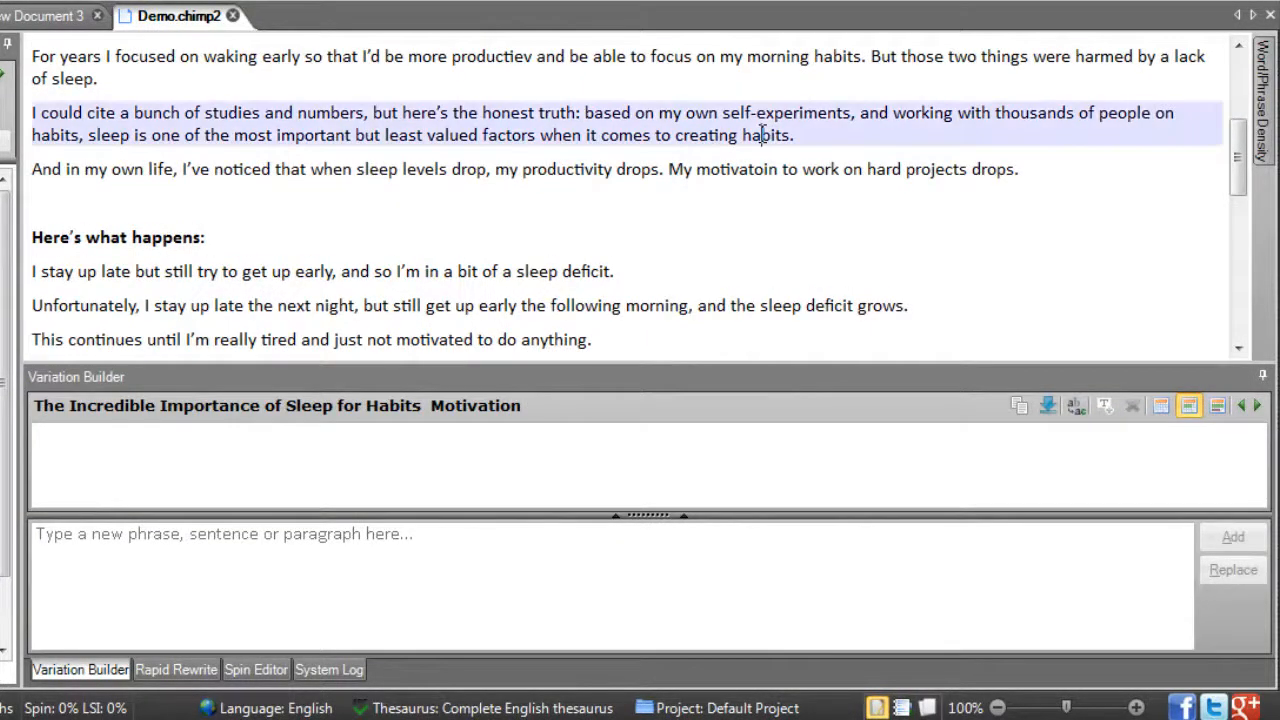
- Highlight the matching occurrences of "habits" from the end of the studies paragraph, then deselect the word
double_click(763, 135)
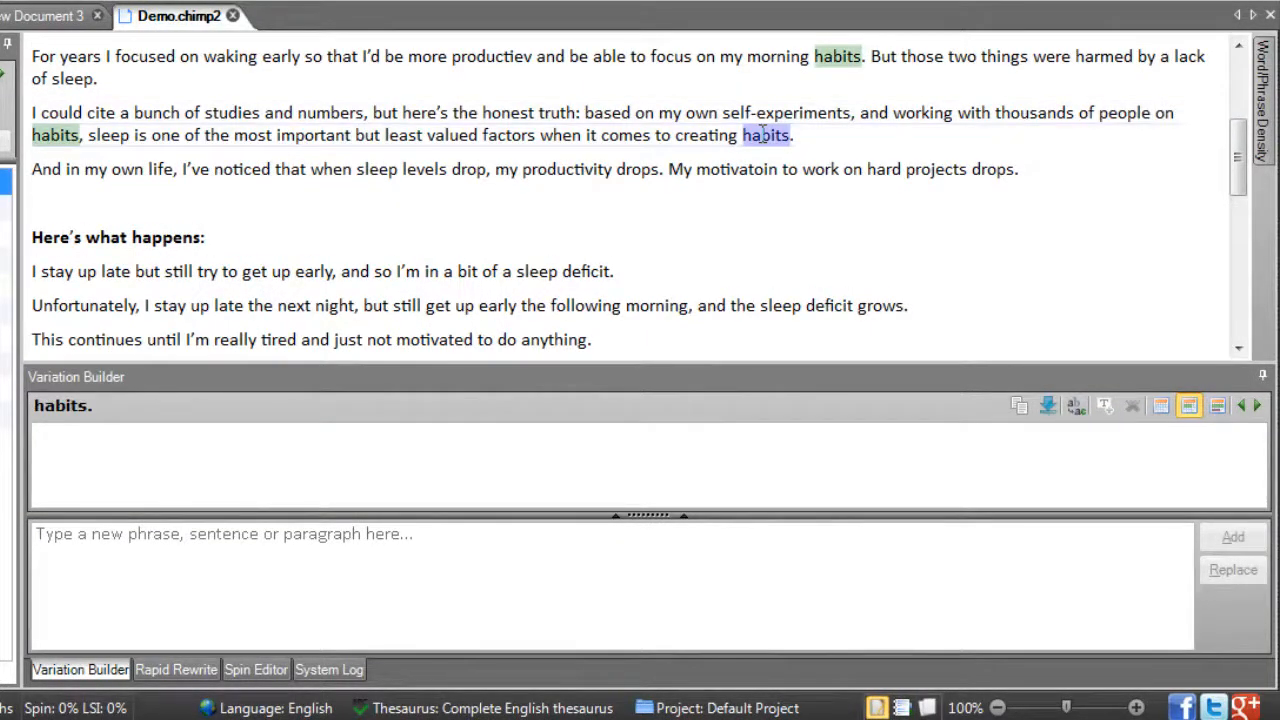
click(827, 137)
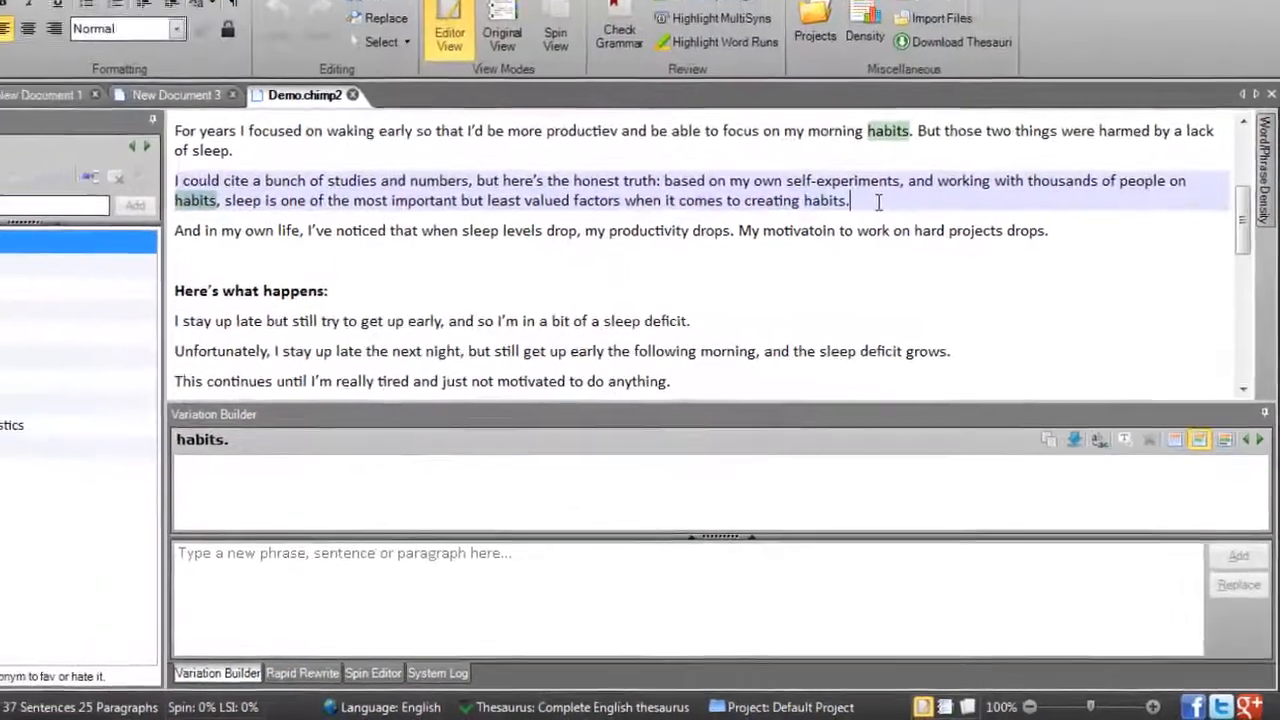
right_click(707, 269)
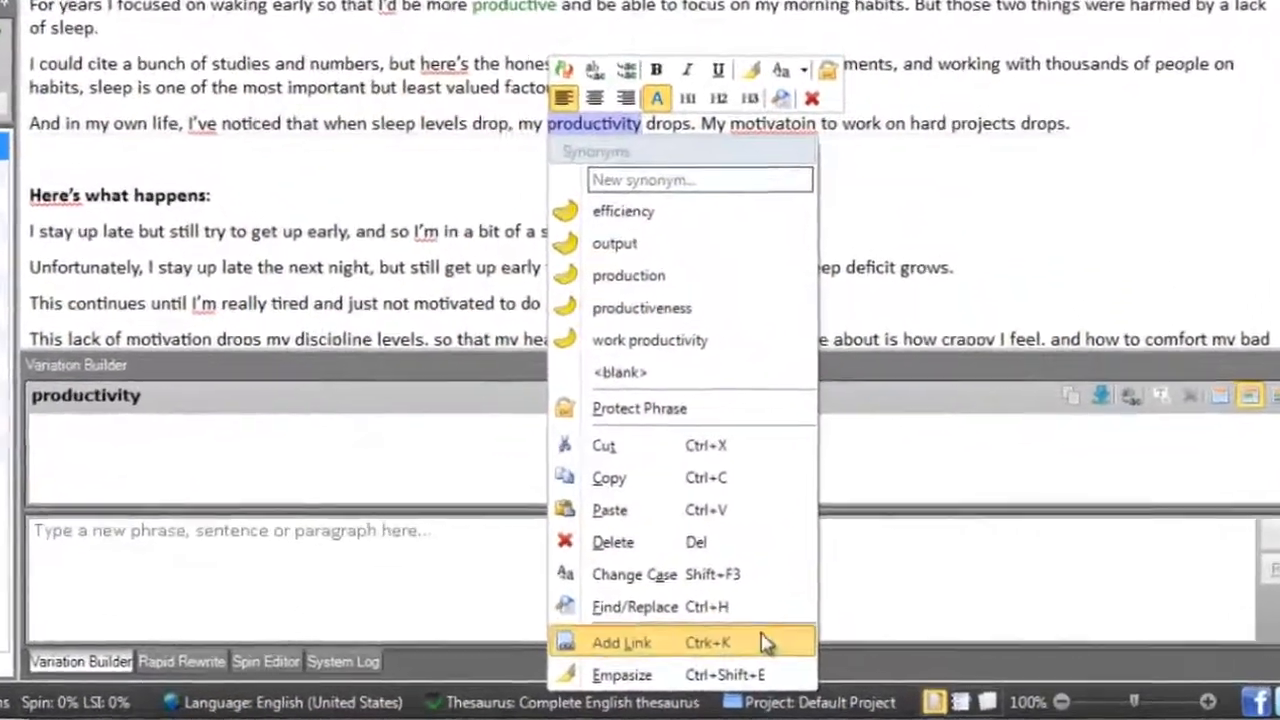
click(828, 660)
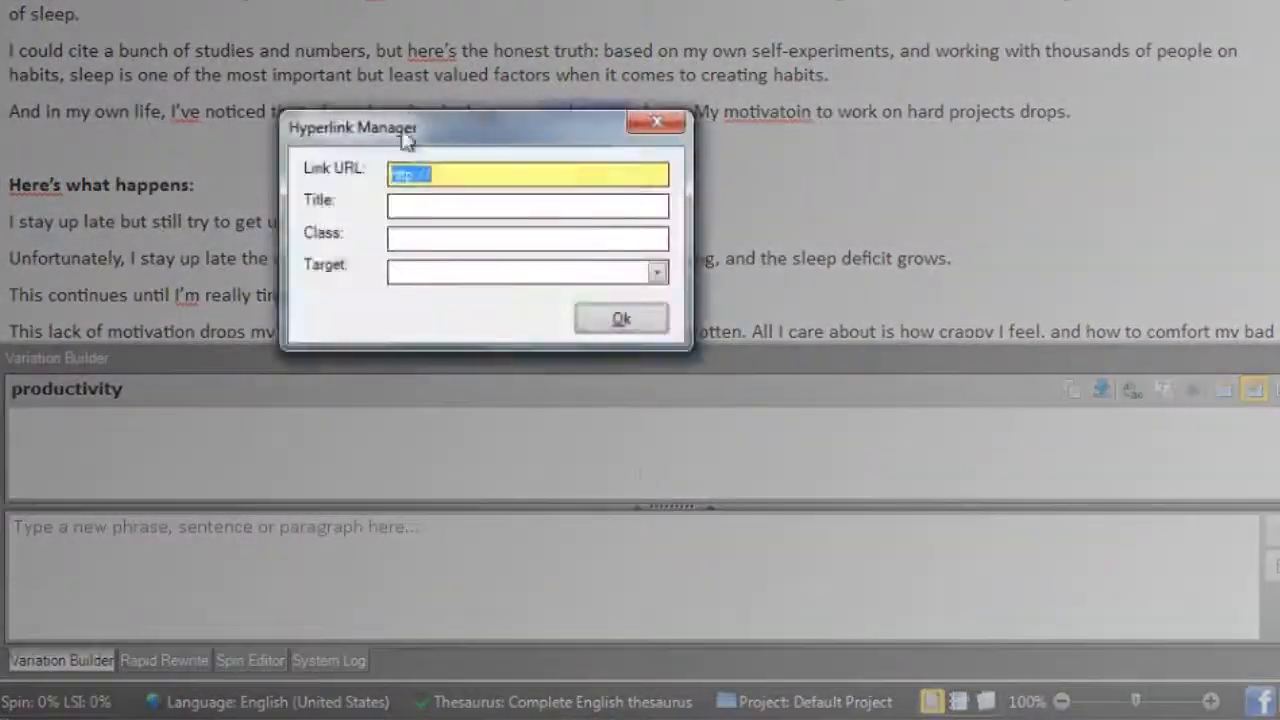
click(453, 172)
text(google.com)
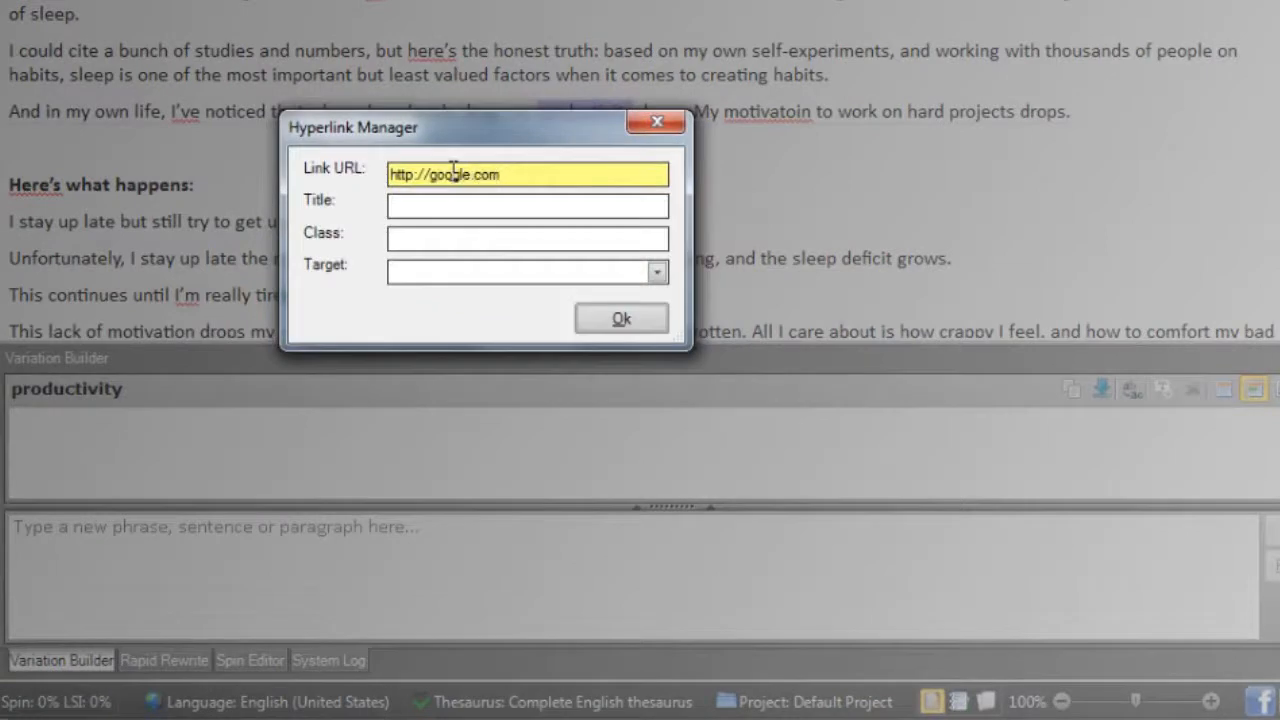
click(489, 205)
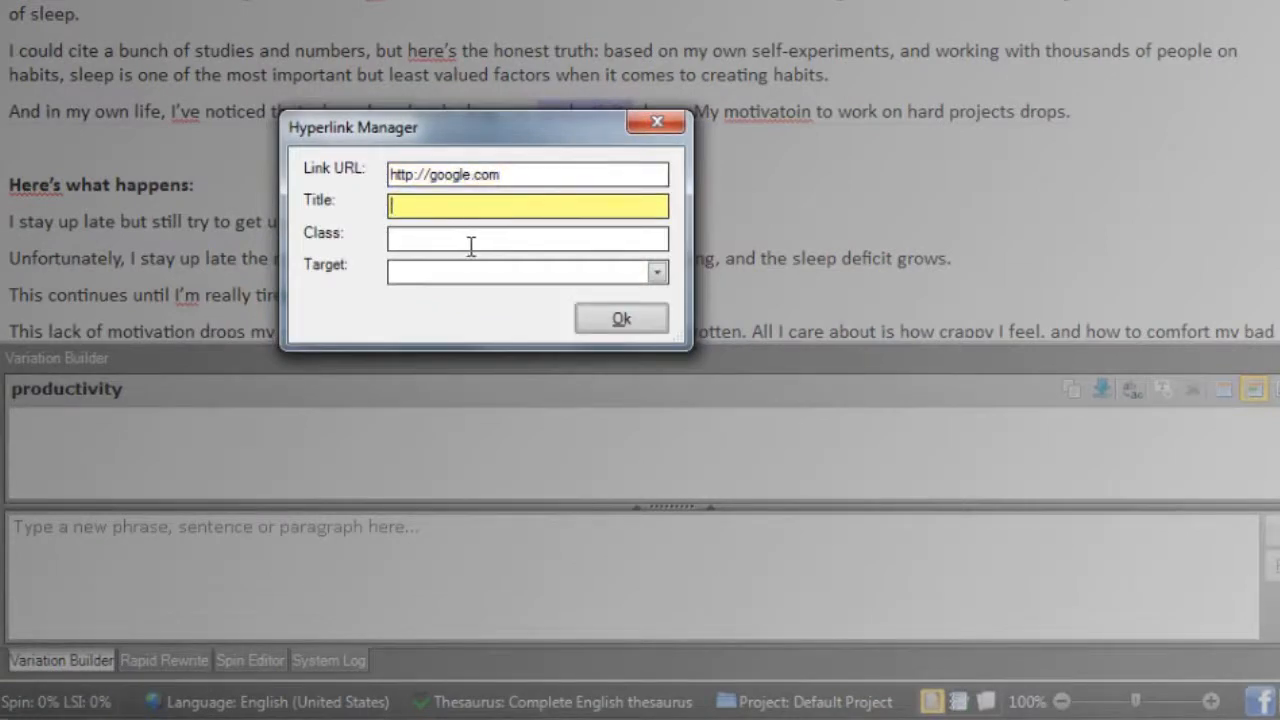
click(471, 240)
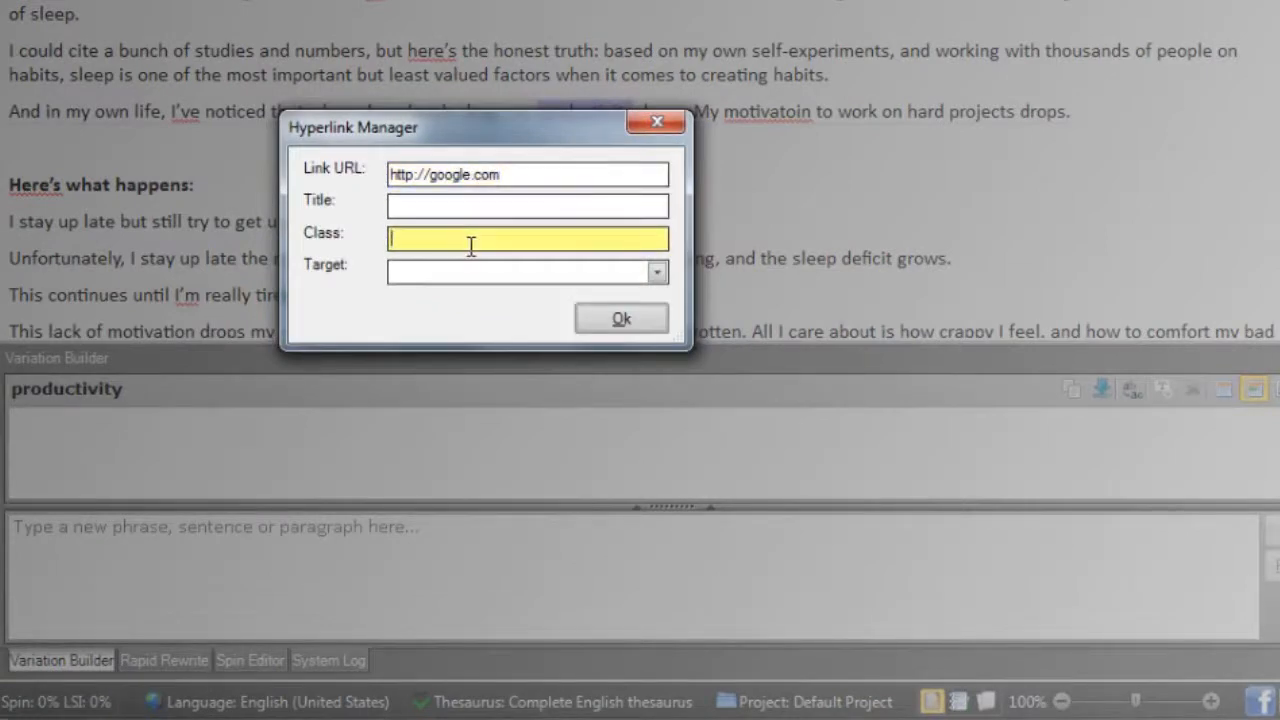
click(657, 274)
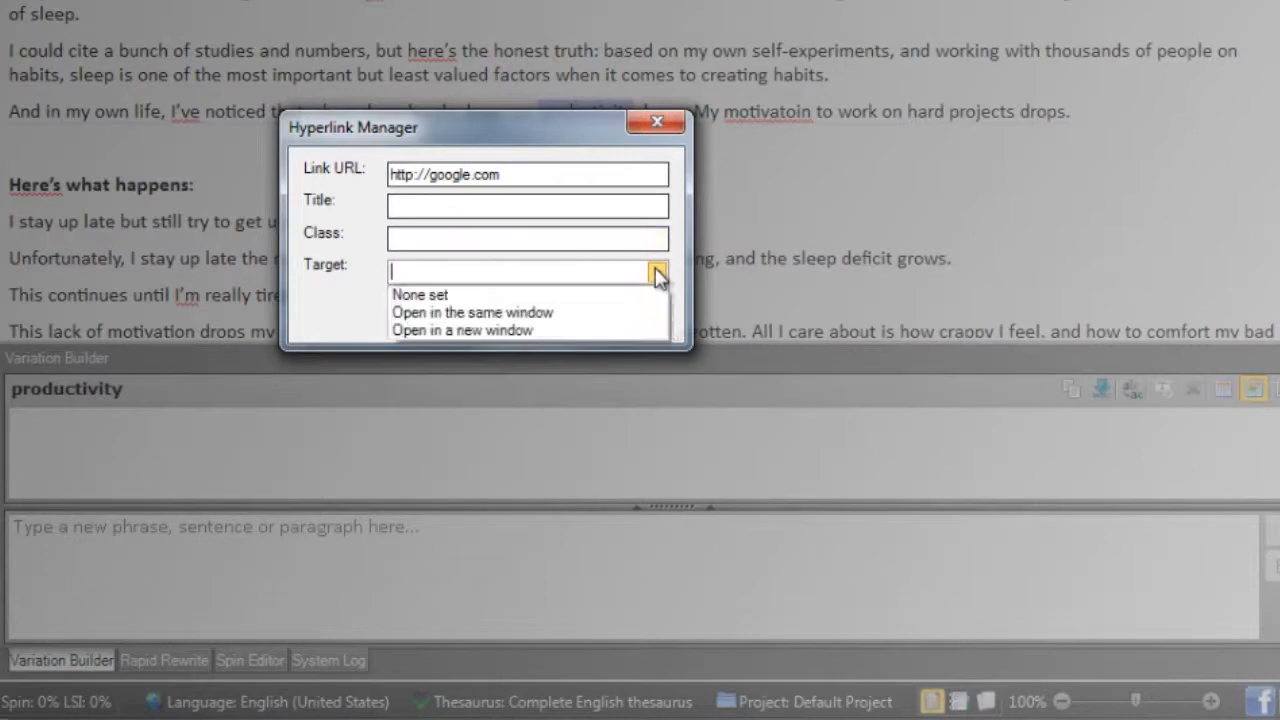
click(517, 331)
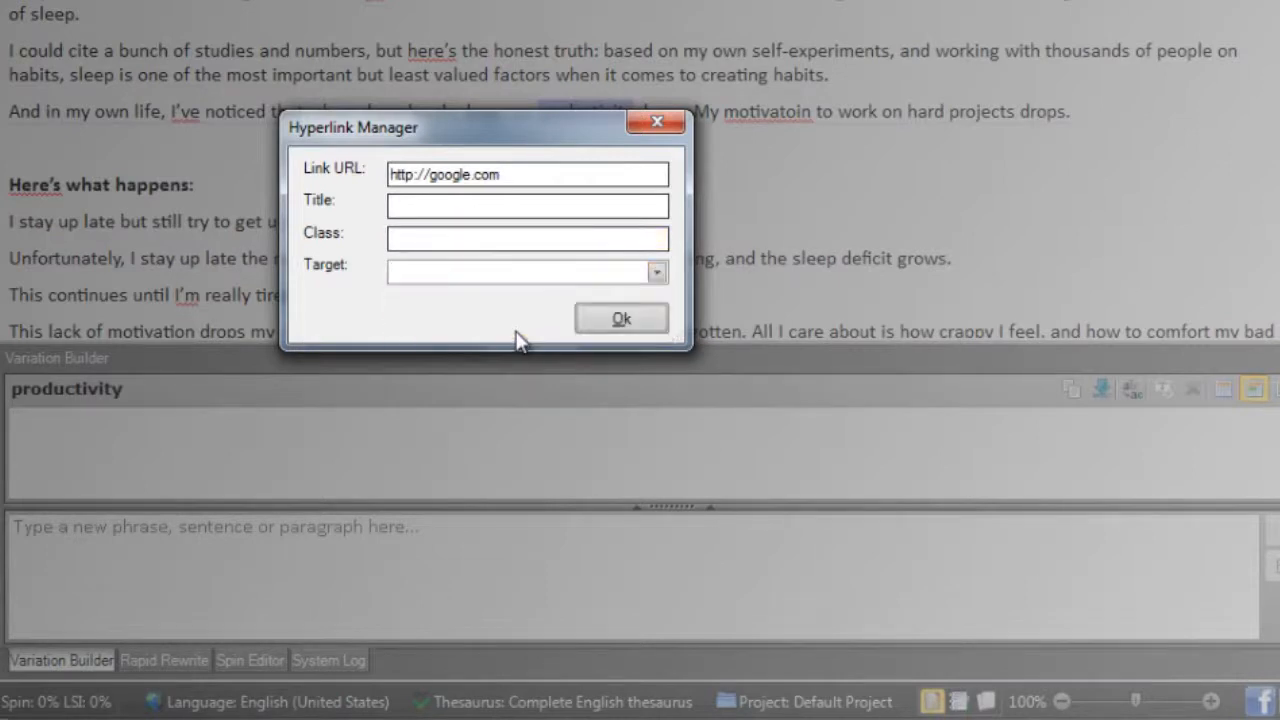
click(612, 322)
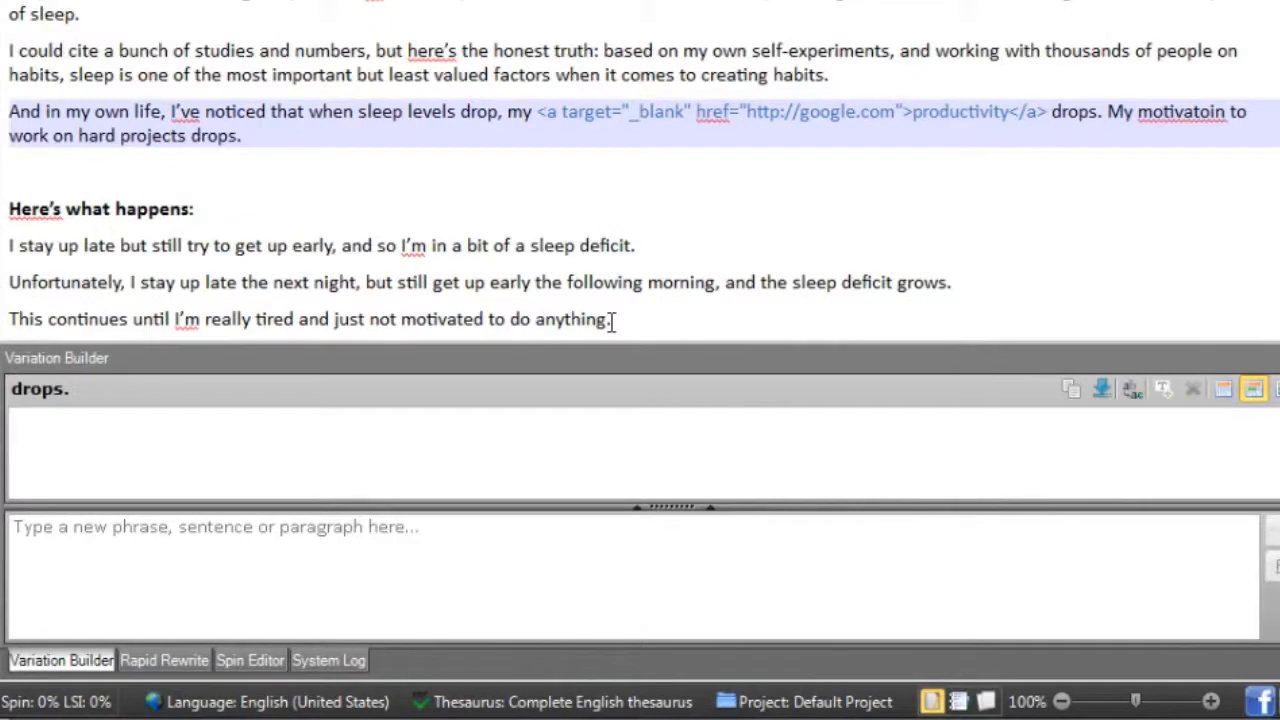
- Emphasize the word "deficit" in the first sentence under "Here's what happens:"
click(669, 249)
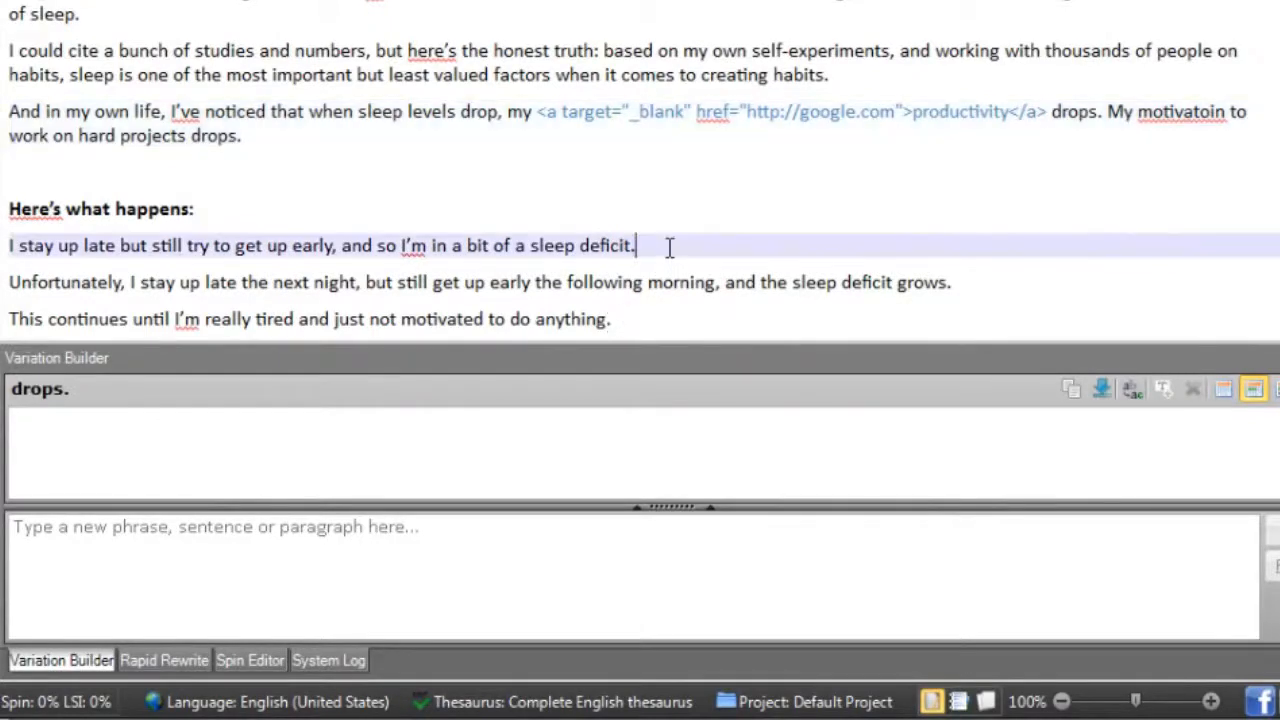
right_click(604, 245)
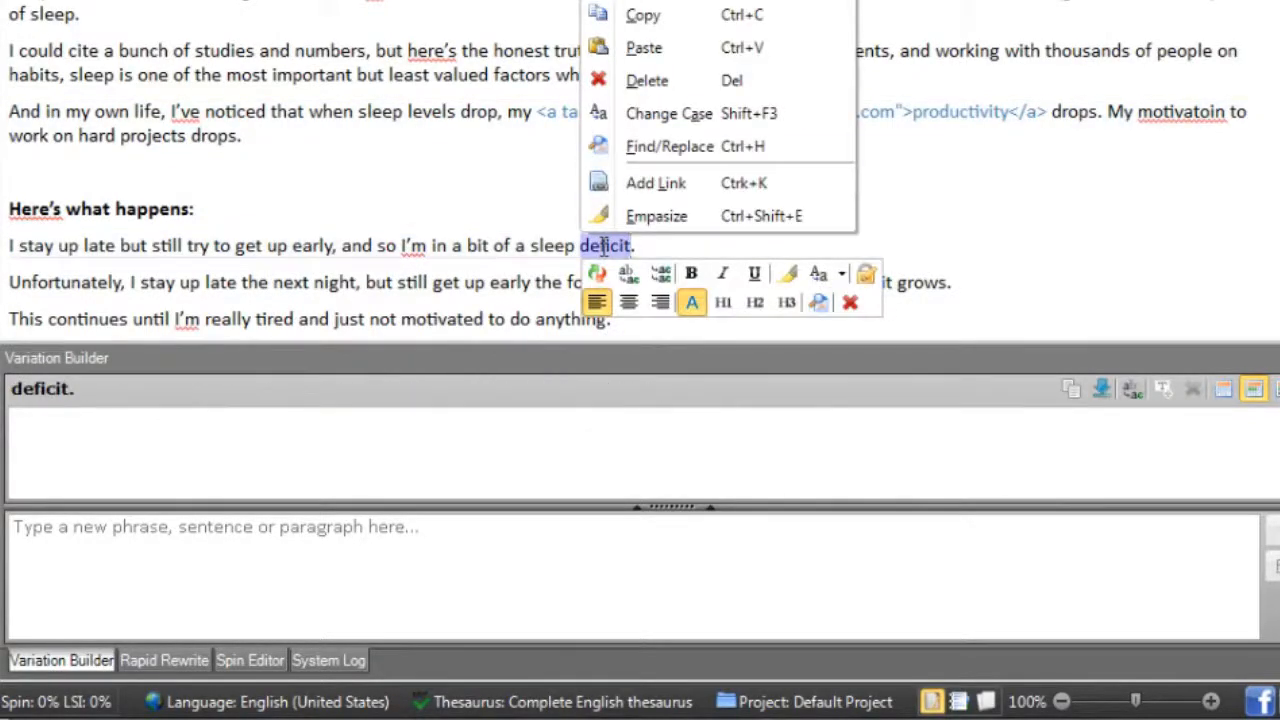
click(704, 216)
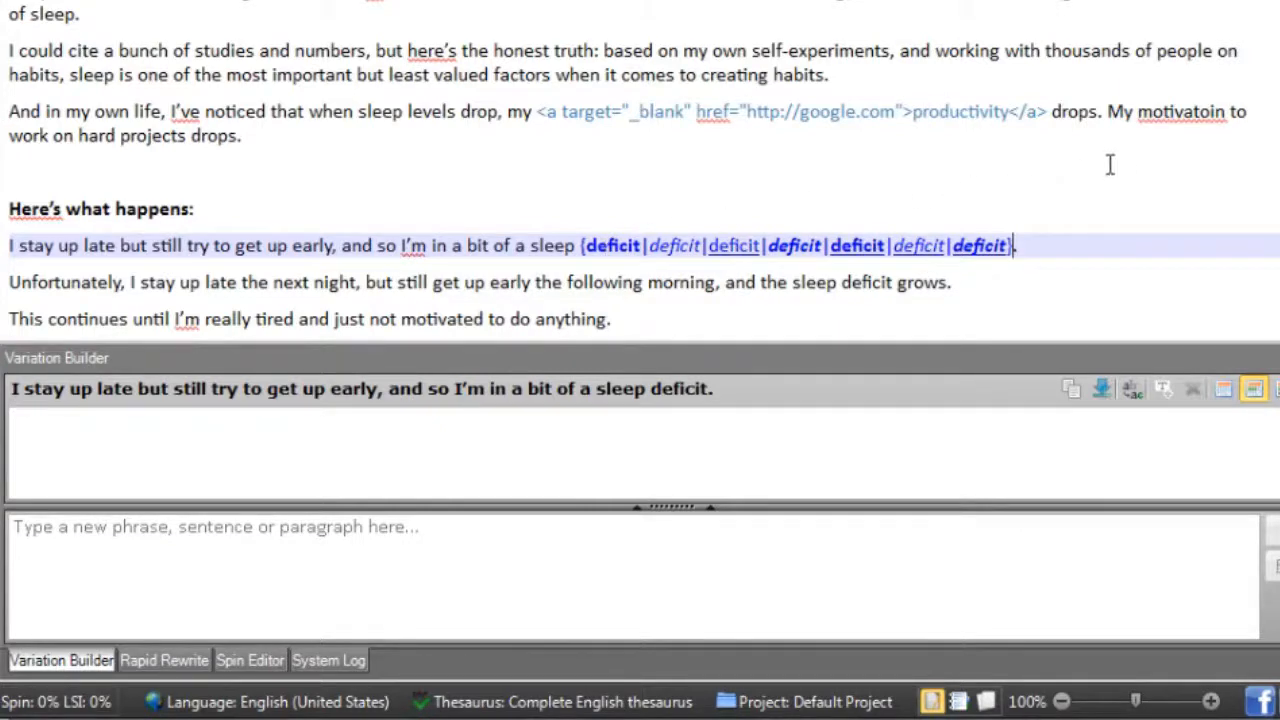
- Correct the misspelling "motivatoin" to "motivation" and review the spelling options for "learened" near the start of the article
right_click(1155, 111)
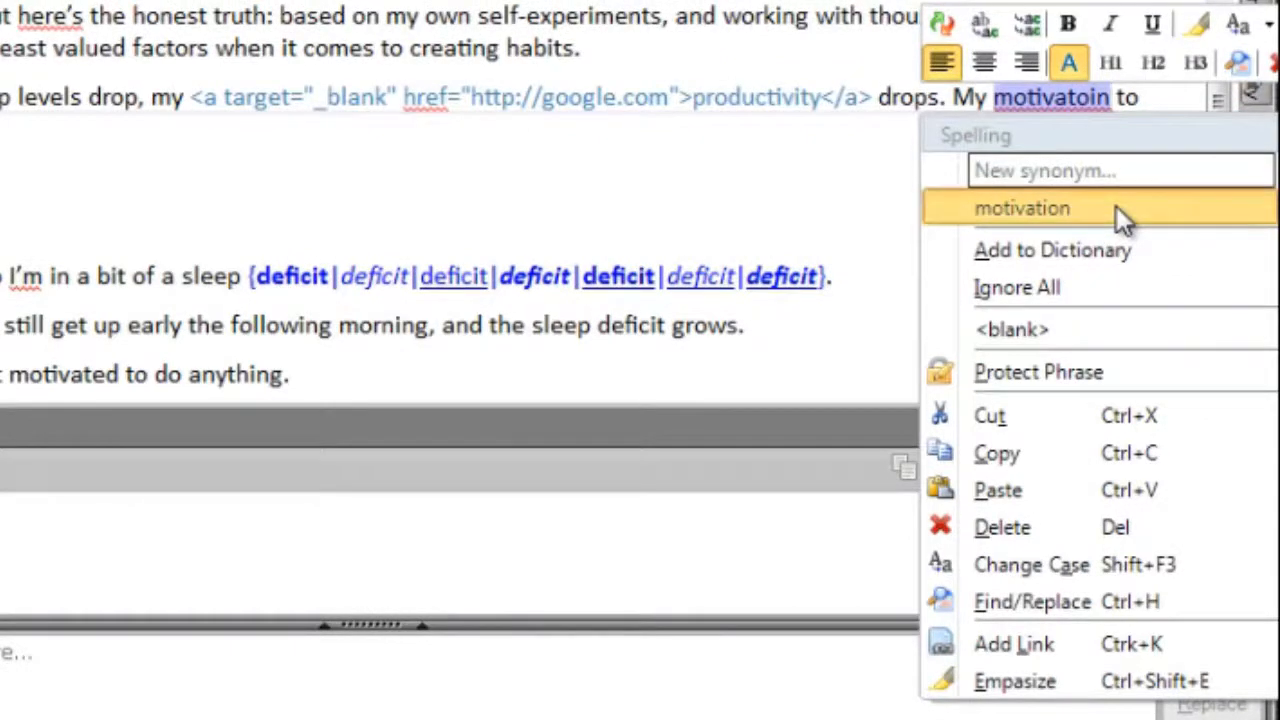
click(1116, 206)
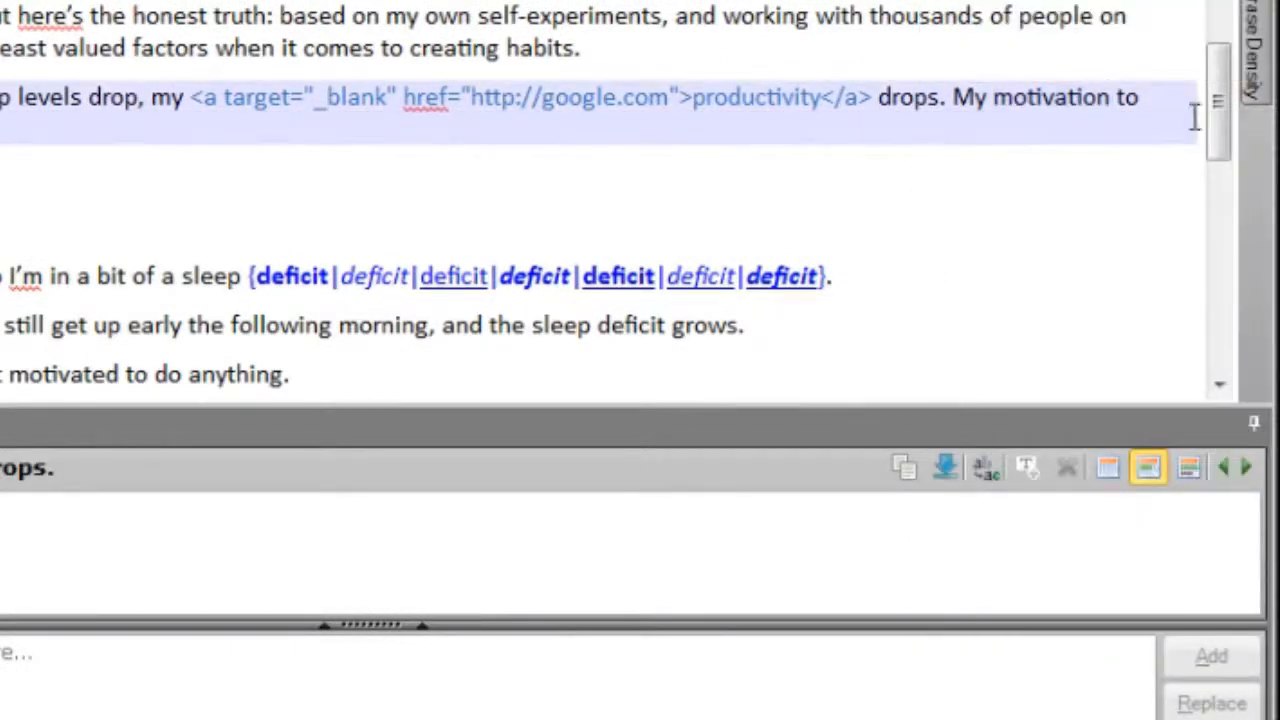
drag(1209, 102, 1208, 47)
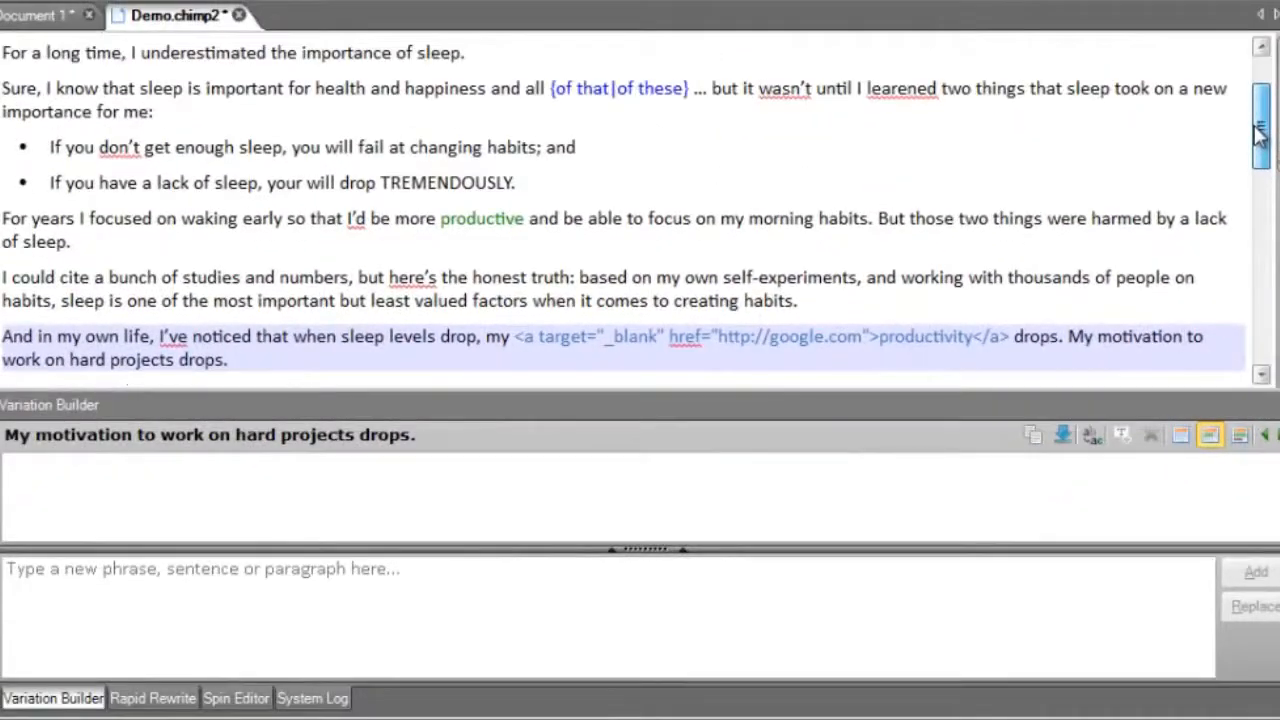
right_click(893, 87)
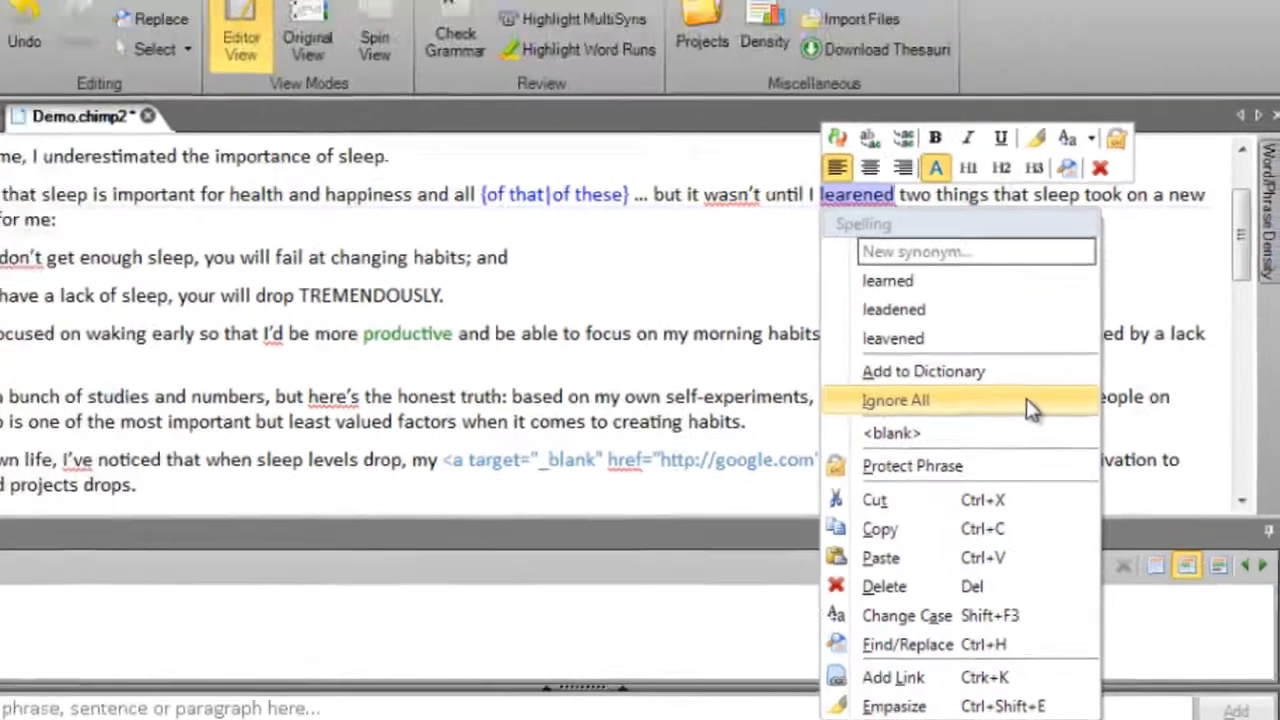
click(1009, 338)
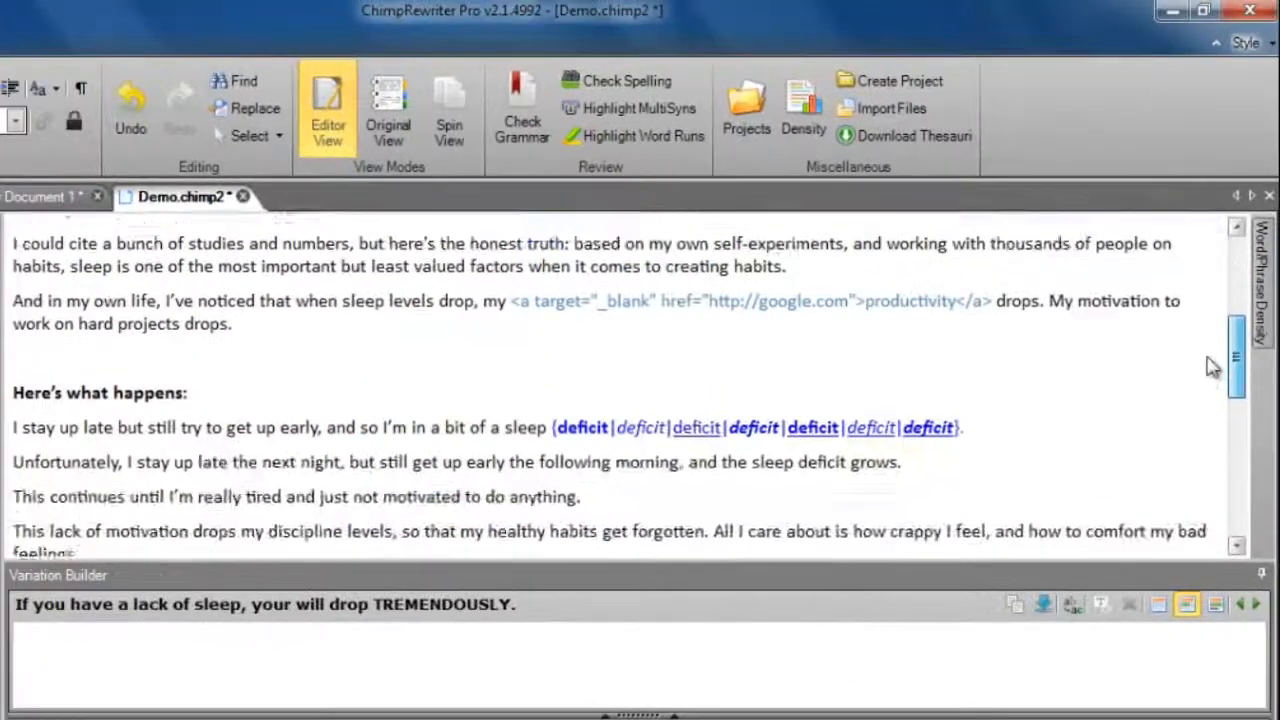
- Check the article's grammar and replace the redundant expression "my own life" with "my life"
click(521, 98)
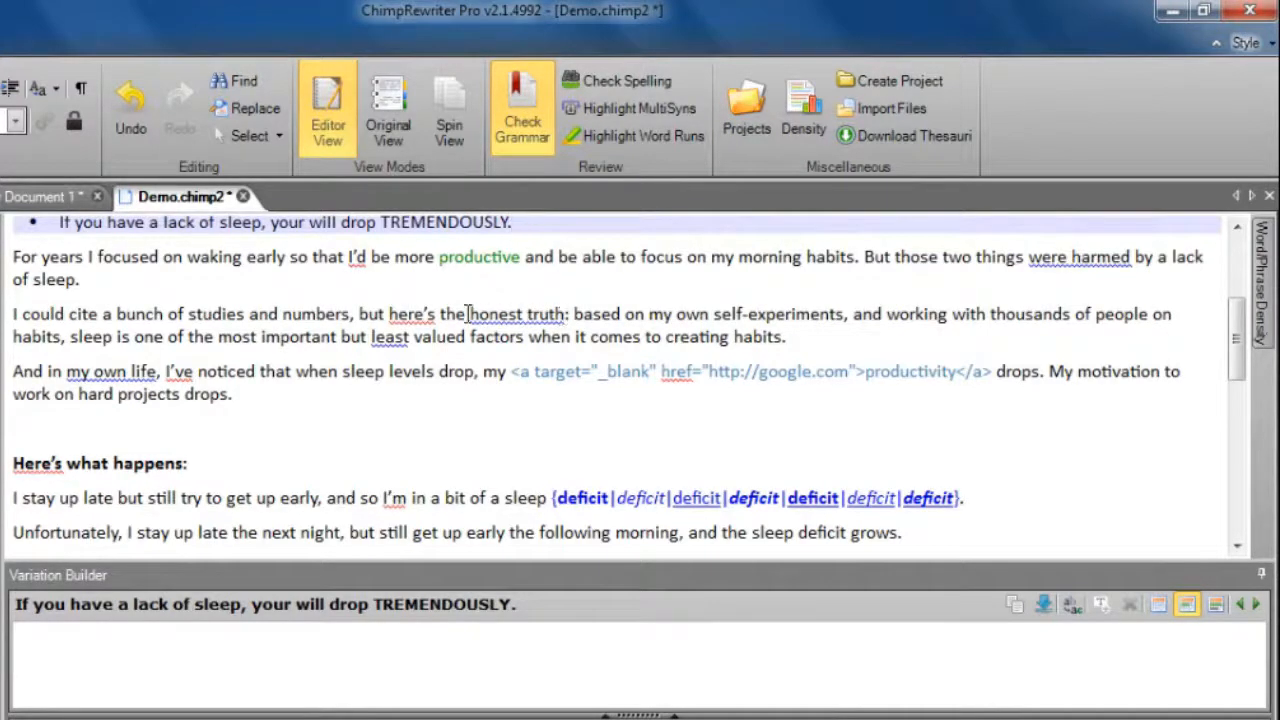
right_click(85, 372)
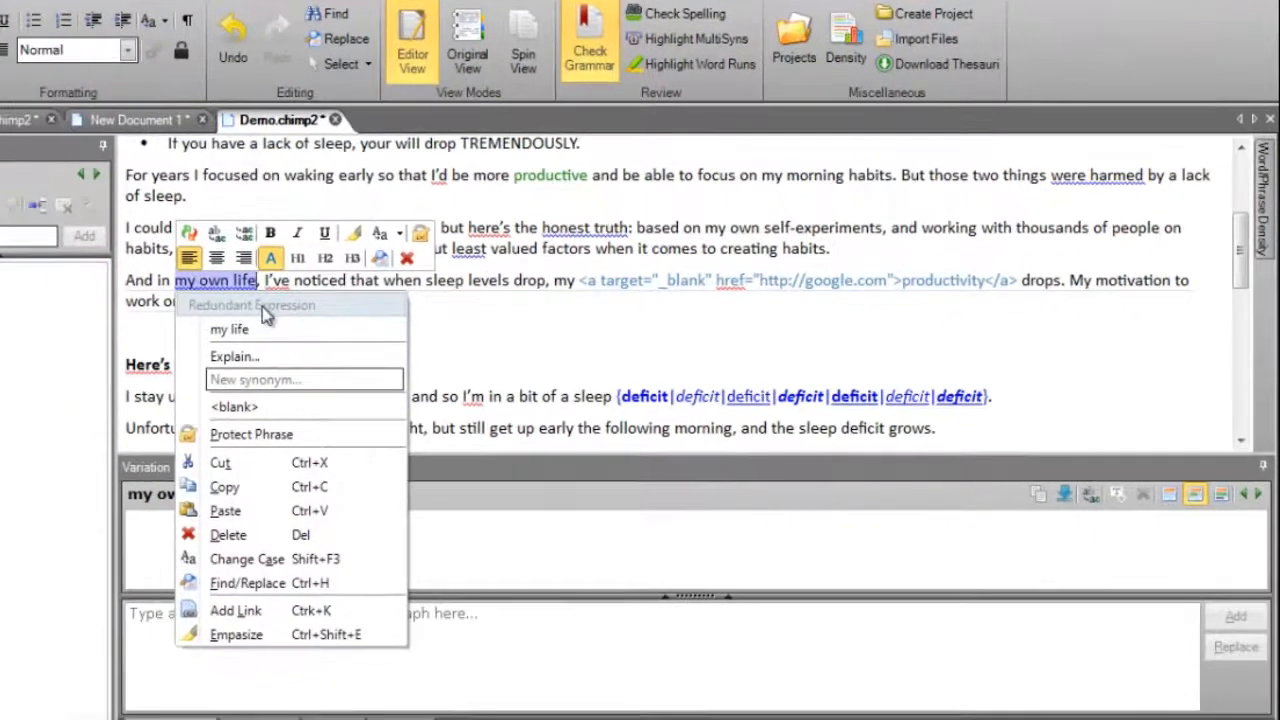
click(310, 337)
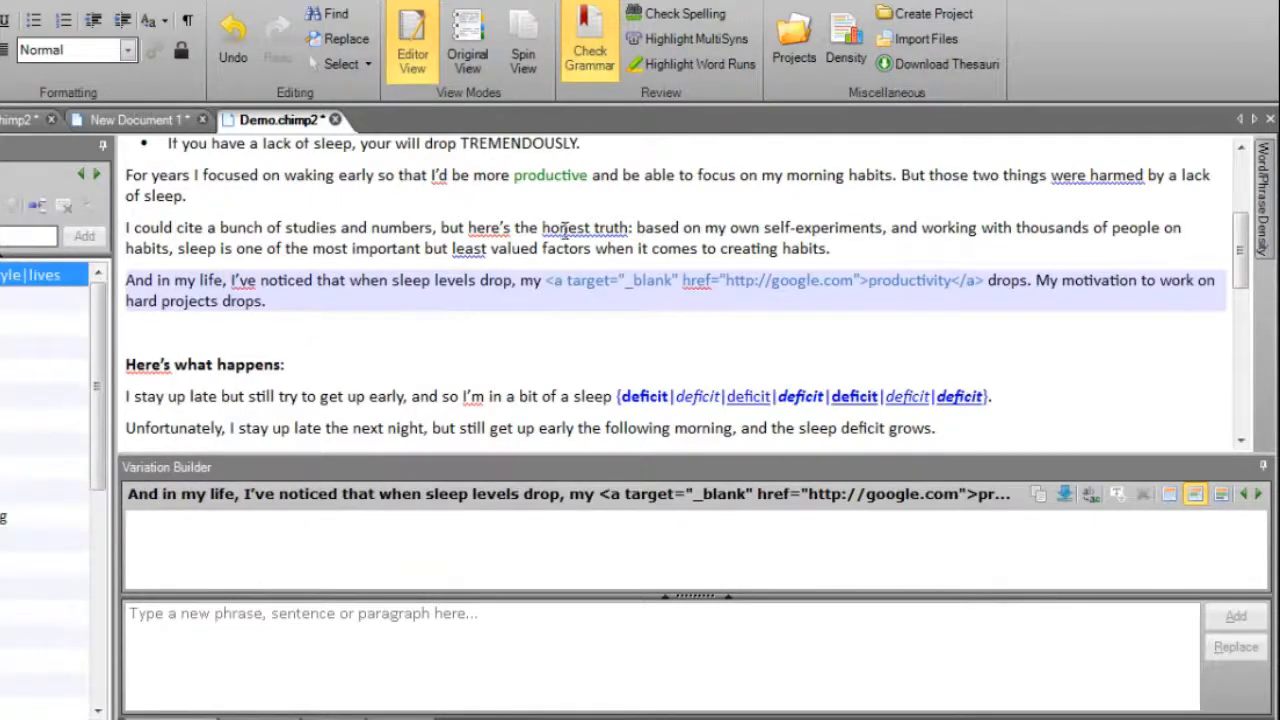
- Read the grammar explanation for the flagged phrase "honest truth" and close it
right_click(563, 228)
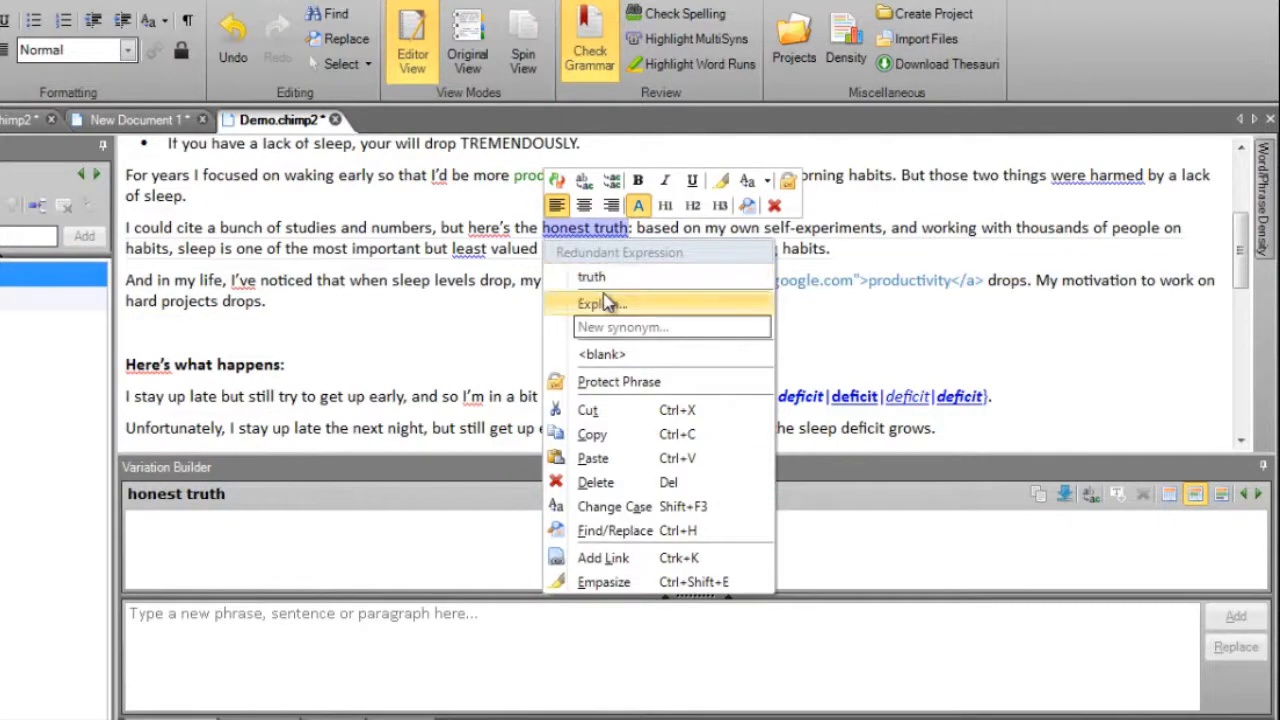
click(673, 306)
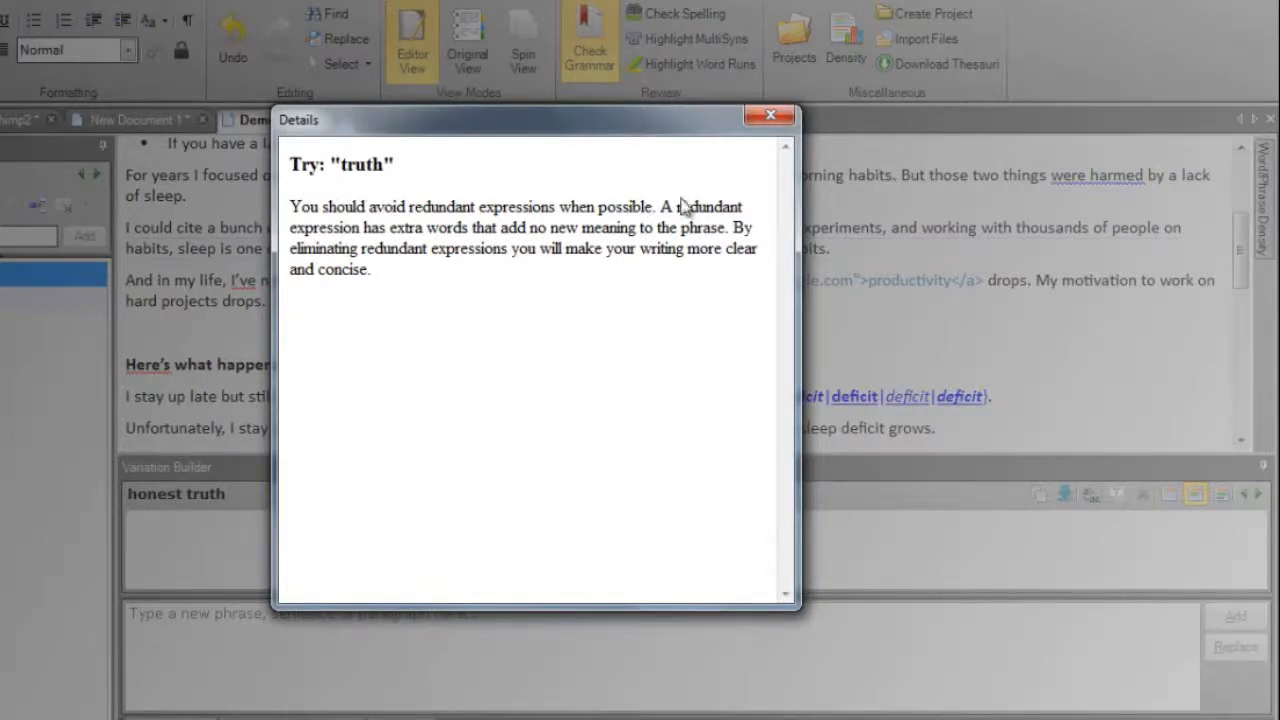
click(770, 120)
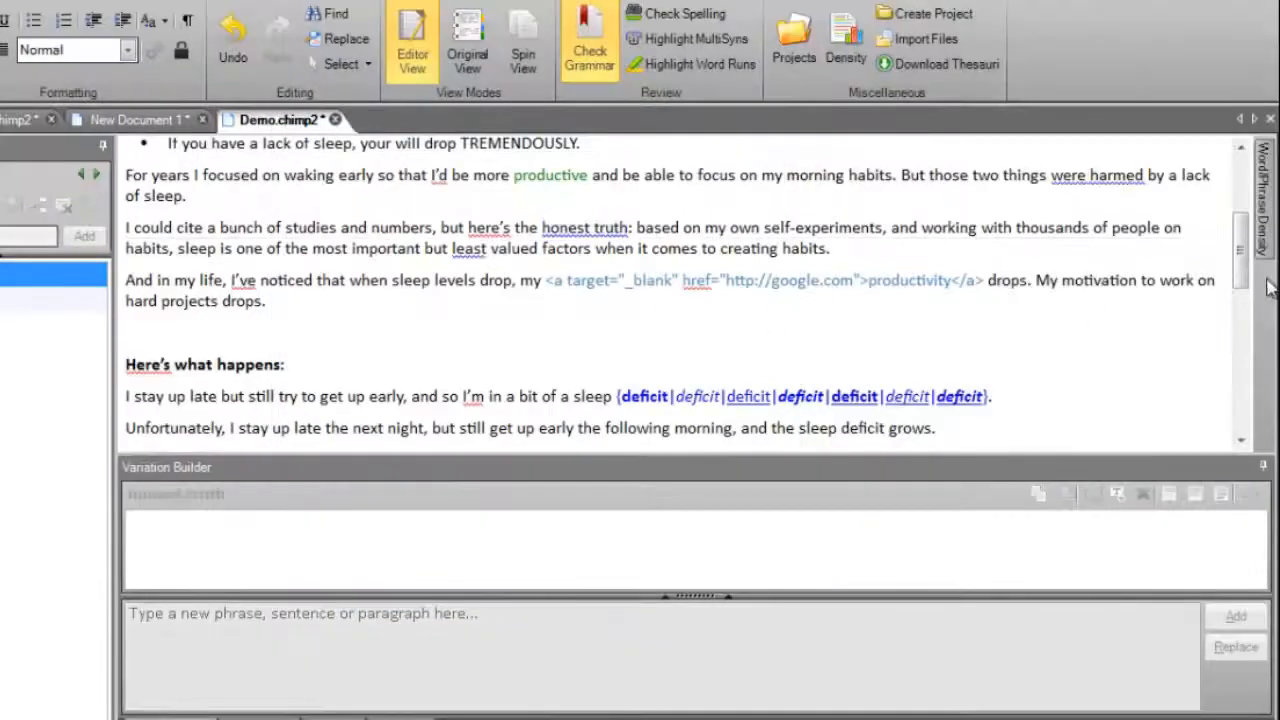
- Spin together all paragraphs from "For a long time" through "hard projects drops." into one block
drag(1243, 270, 1240, 245)
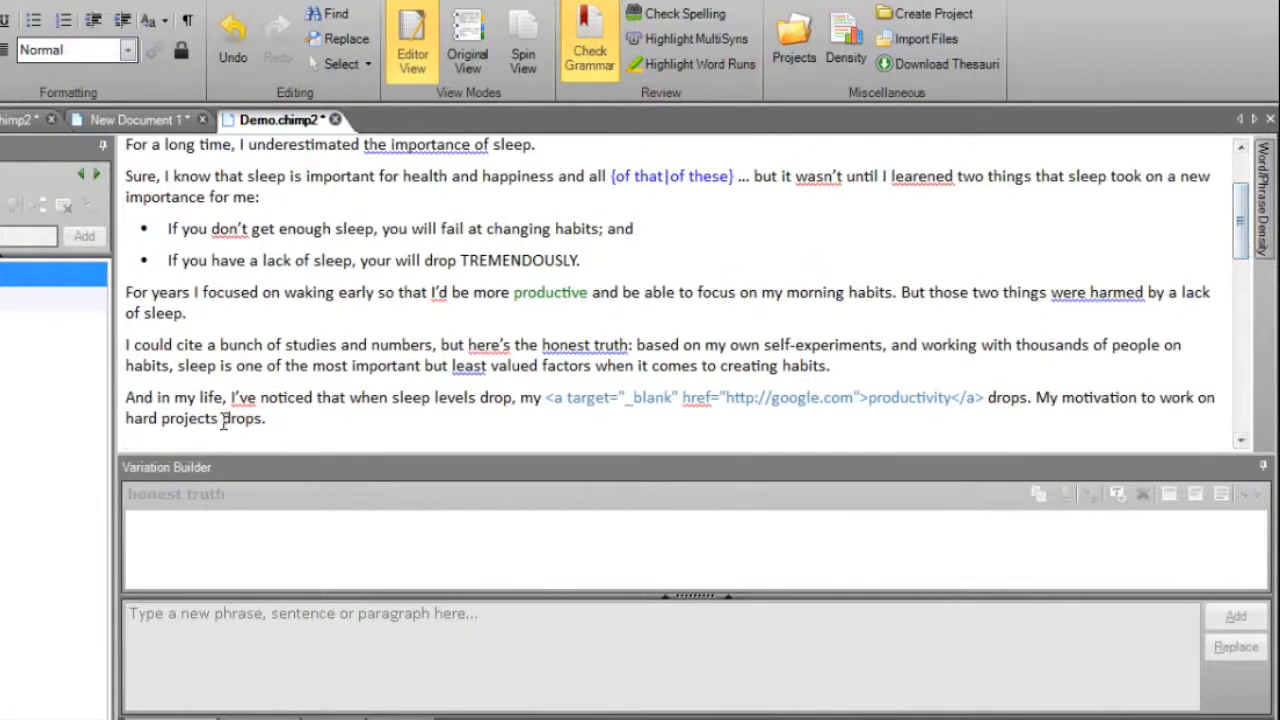
drag(266, 422, 118, 148)
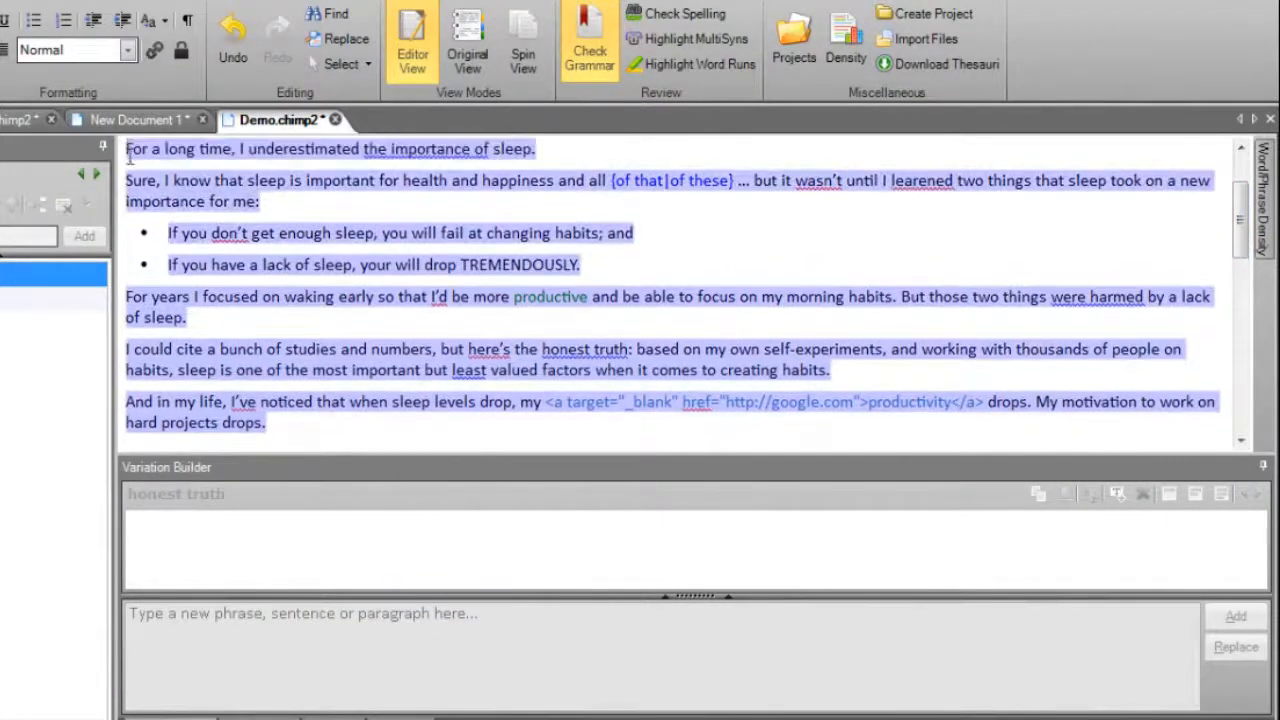
right_click(189, 148)
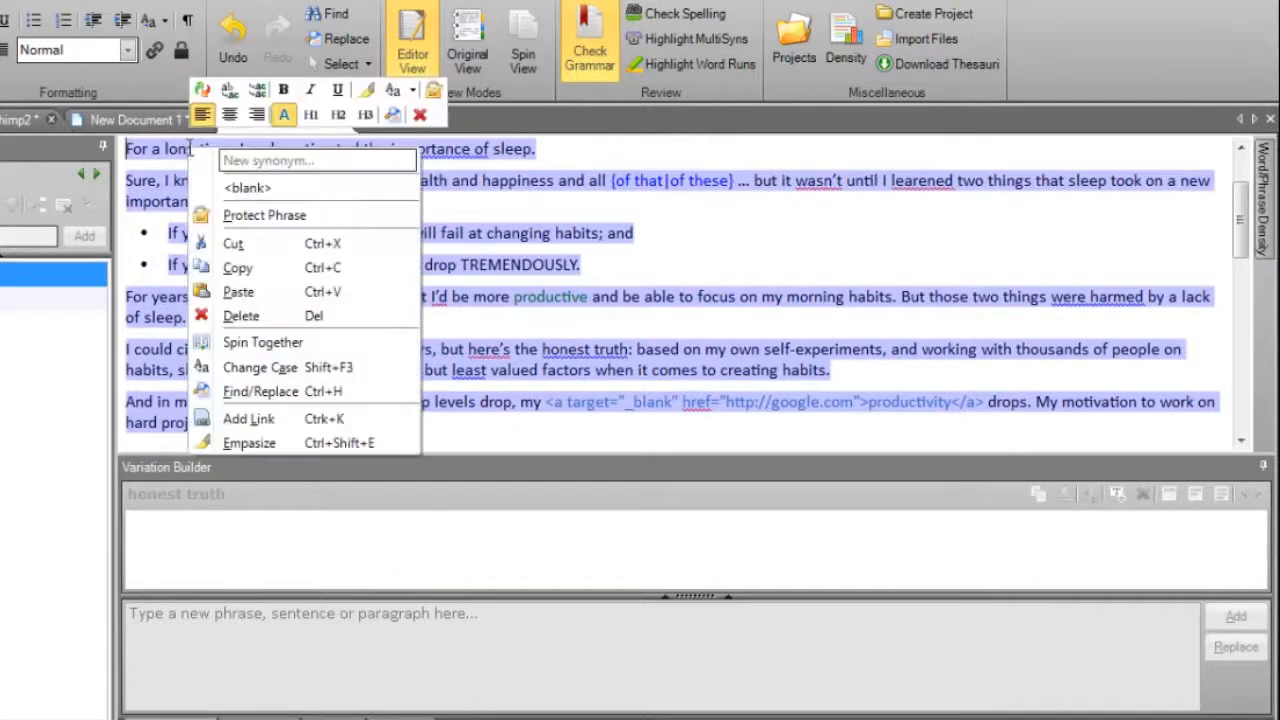
click(318, 345)
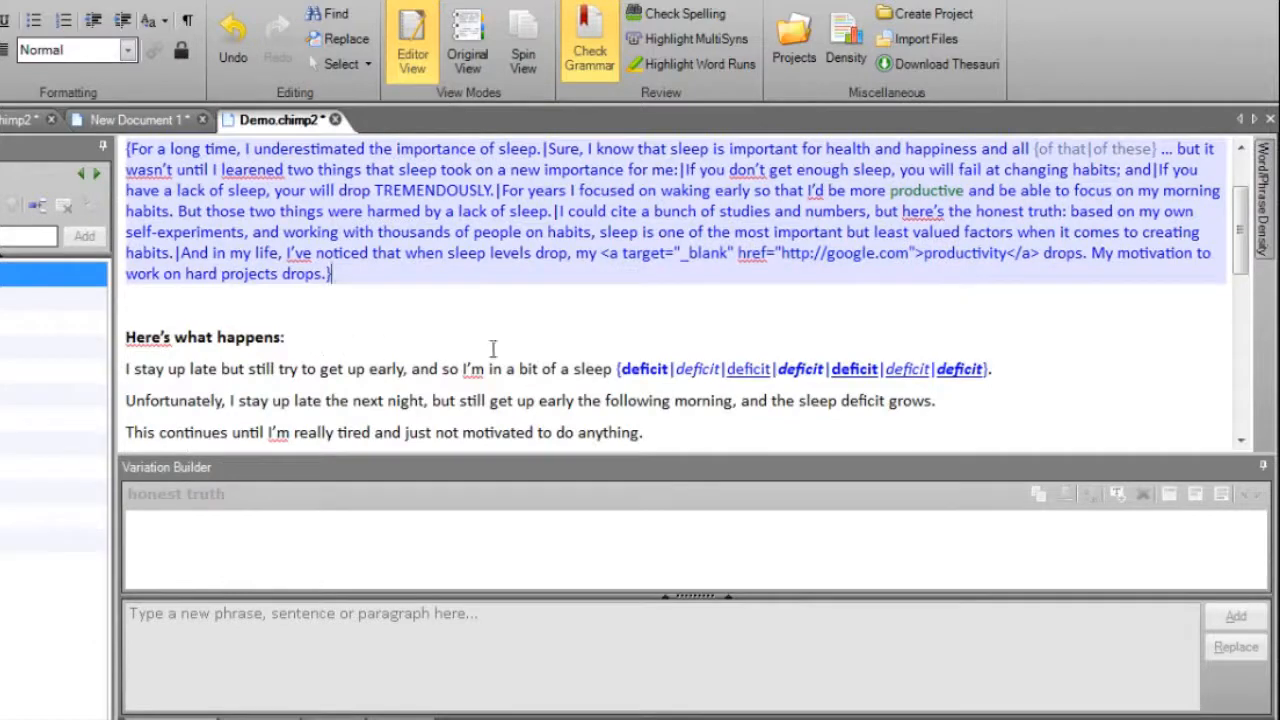
- Inspect the full combined spin block and its paragraph variations by selecting it from brace to brace
scroll(1210, 215, up, 1)
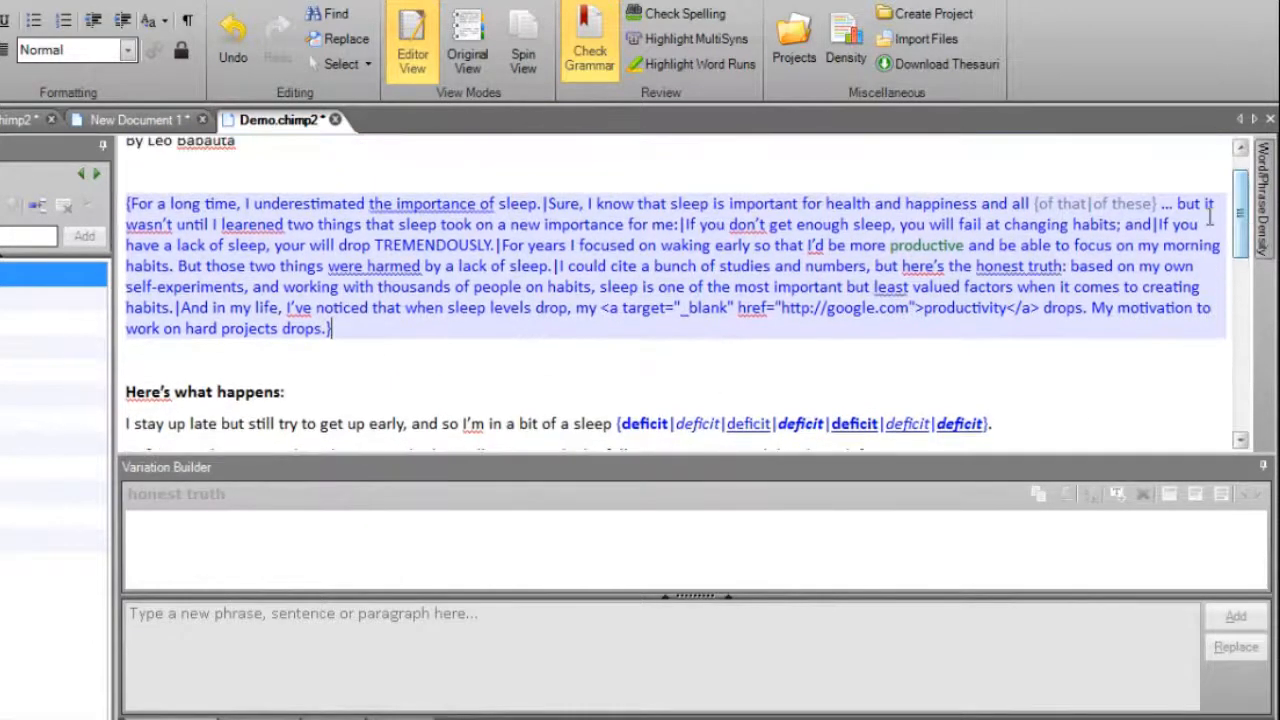
drag(338, 328, 125, 203)
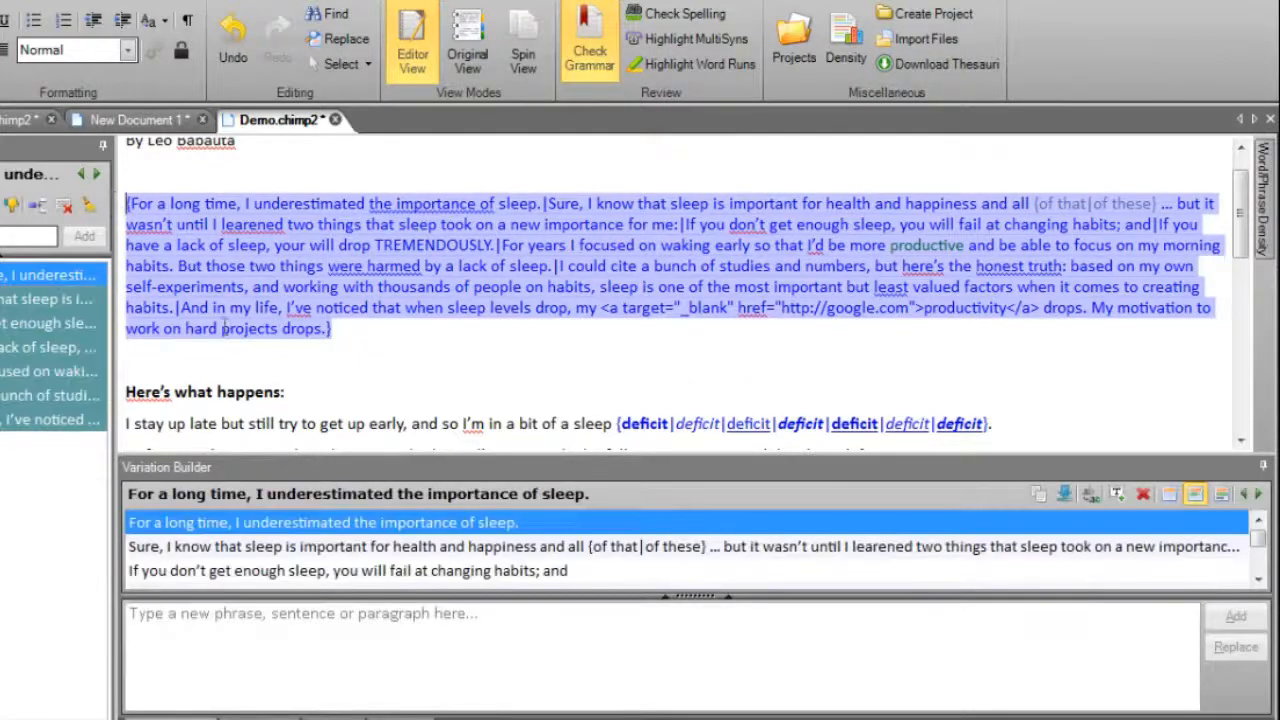
click(335, 329)
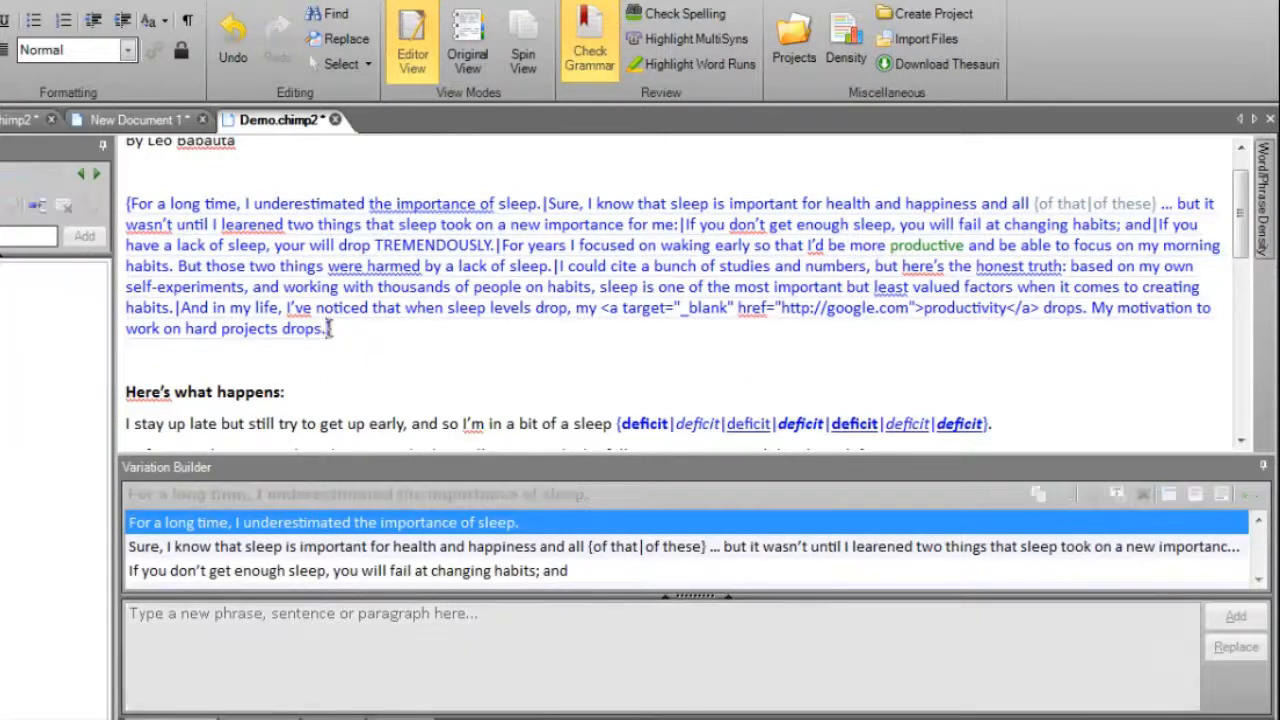
drag(126, 204, 380, 327)
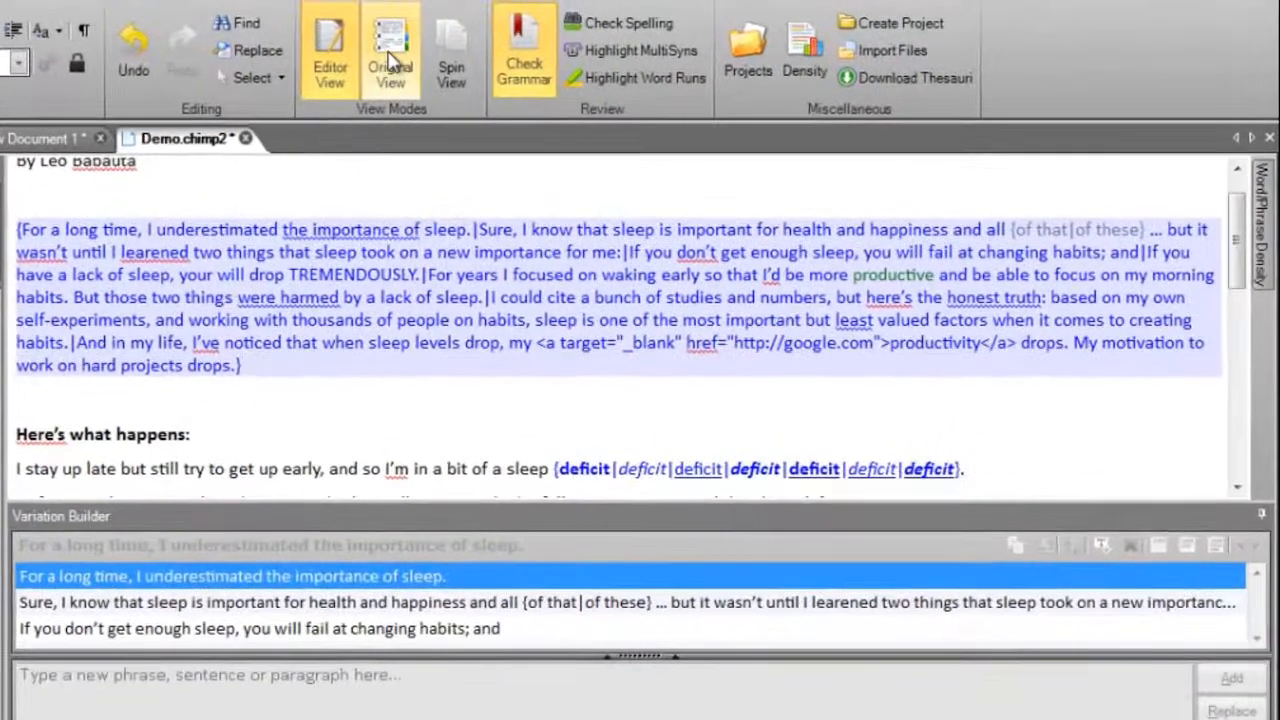
- Preview the article in Original View and Spin View, and correct "learened" to "learned" in the spun text
click(392, 62)
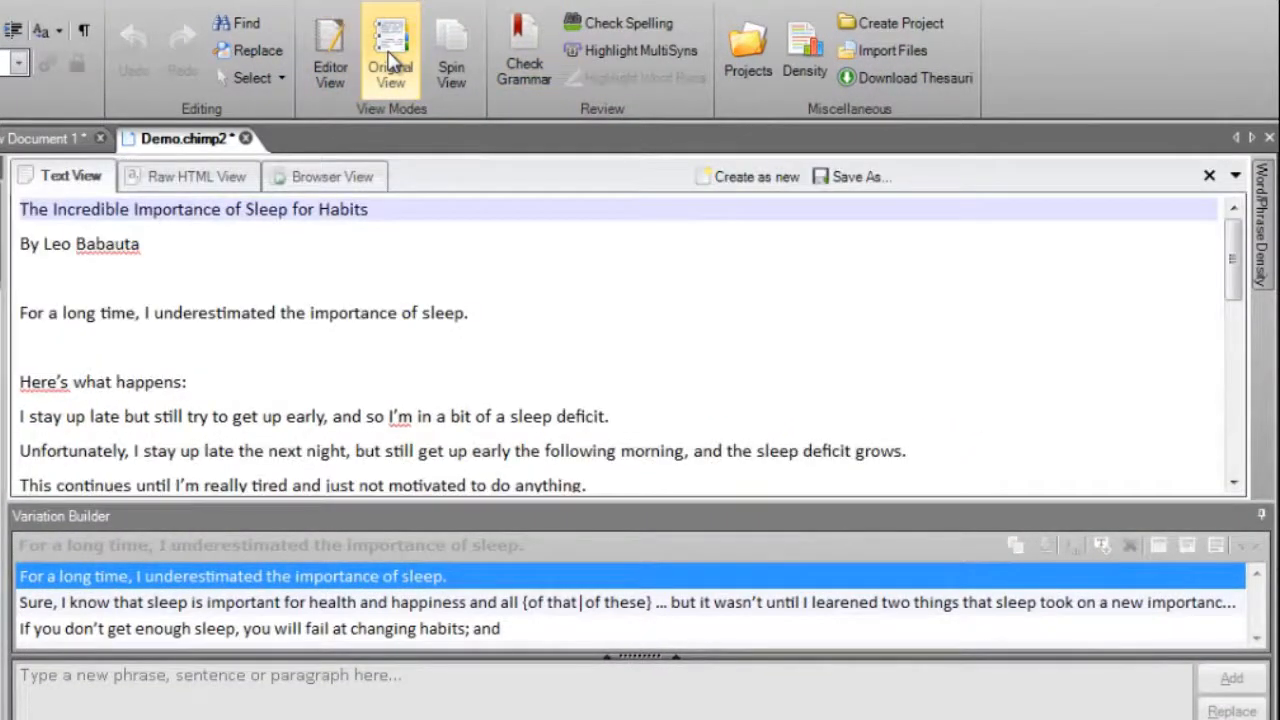
click(451, 57)
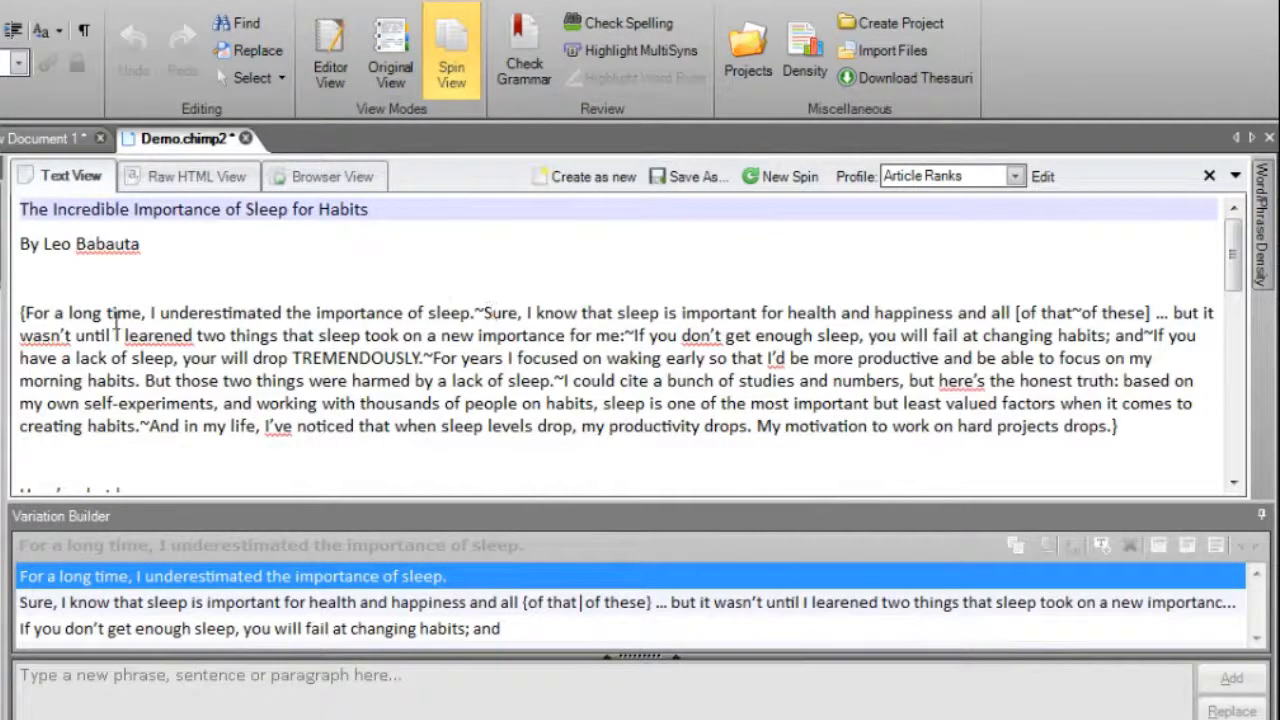
right_click(148, 335)
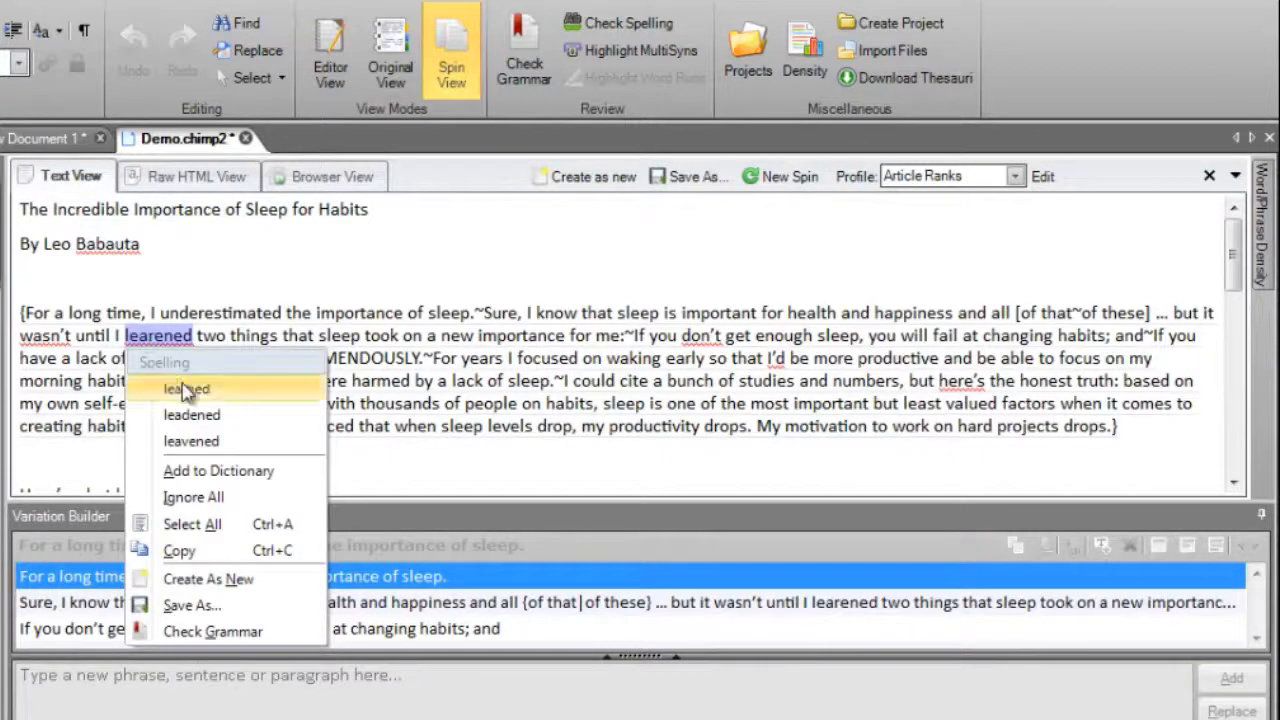
click(228, 390)
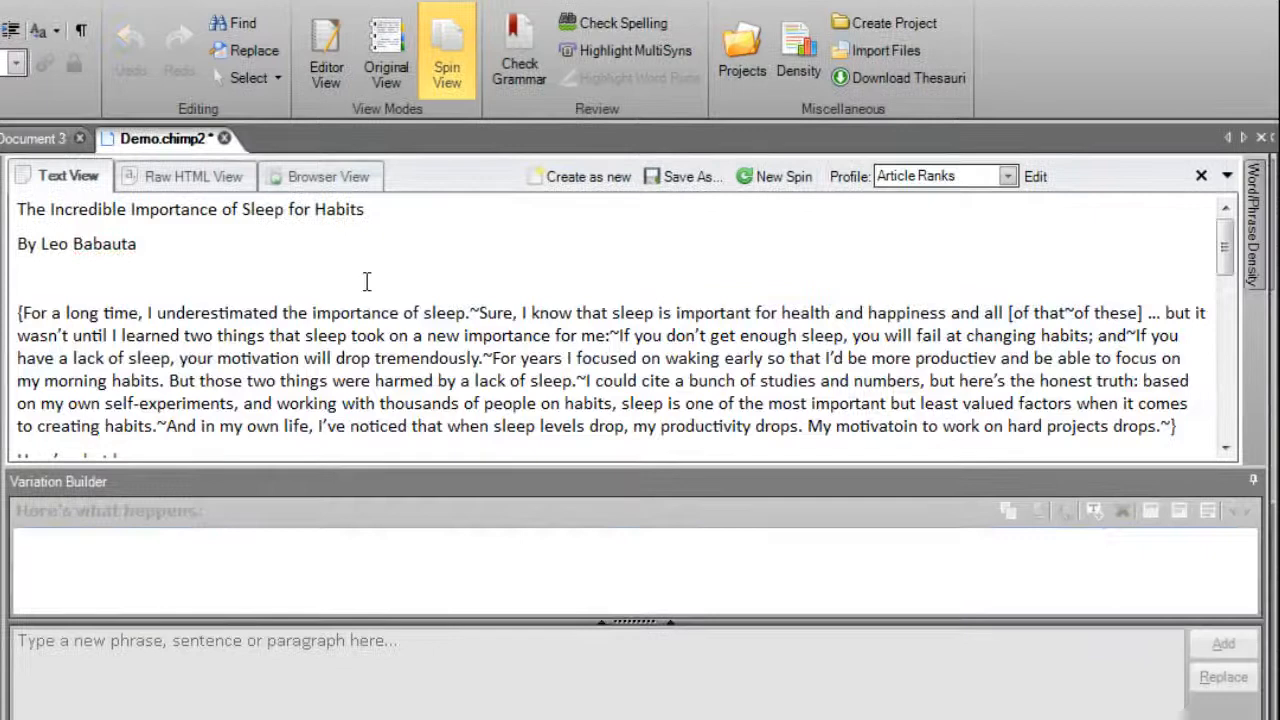
- Create a new document from the spun article text and show that document in Spin View
key(Menu)
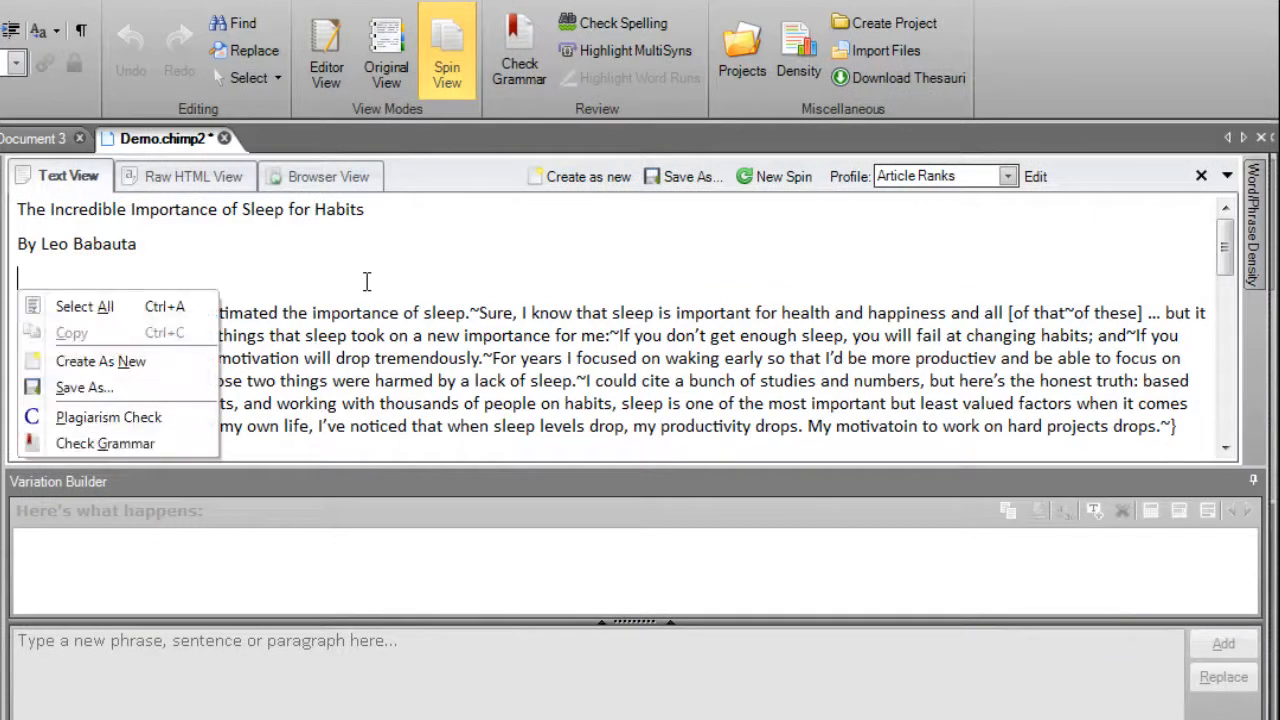
click(165, 363)
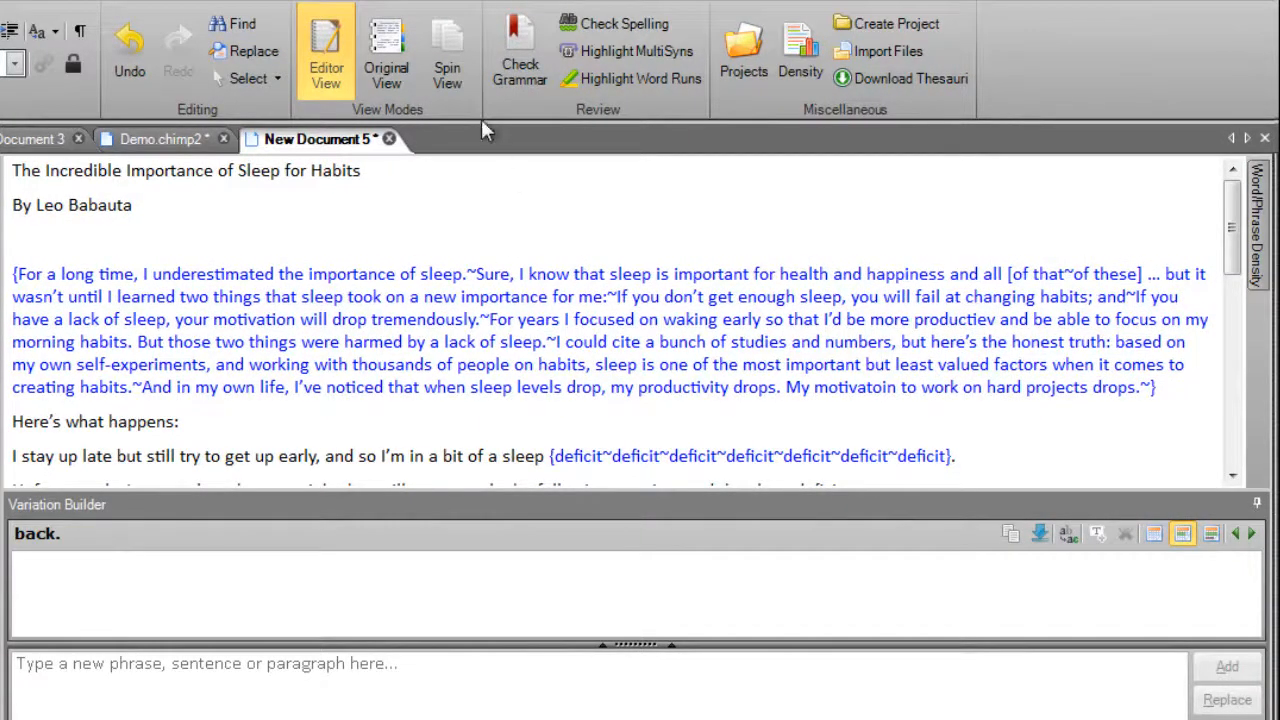
click(447, 60)
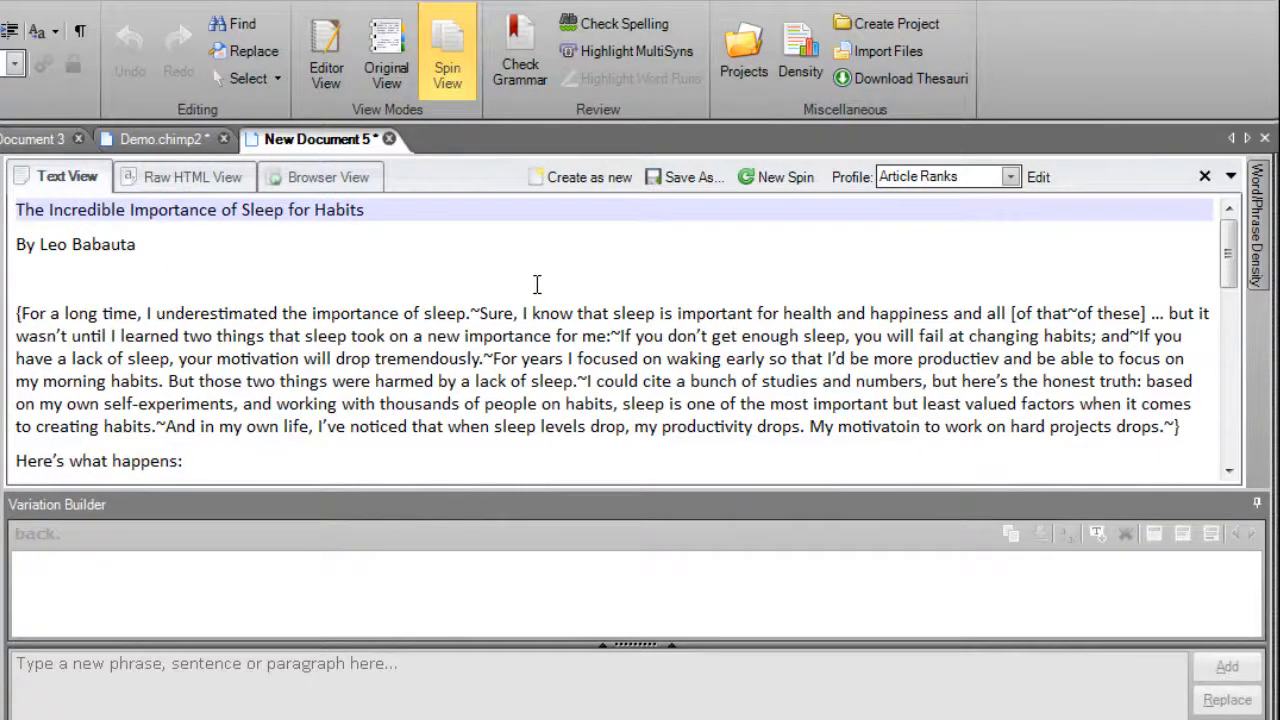
- Save the new document's spun text as a text file named sleep-3 in the Documents library
right_click(515, 263)
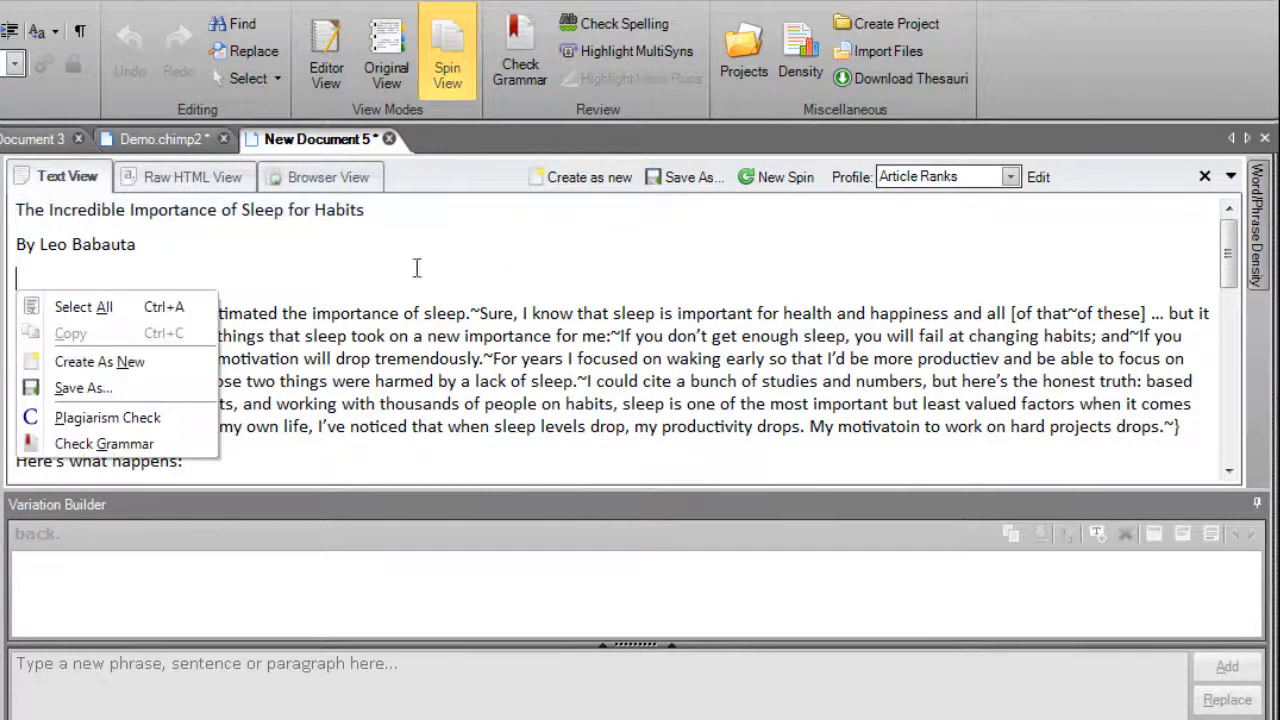
click(84, 388)
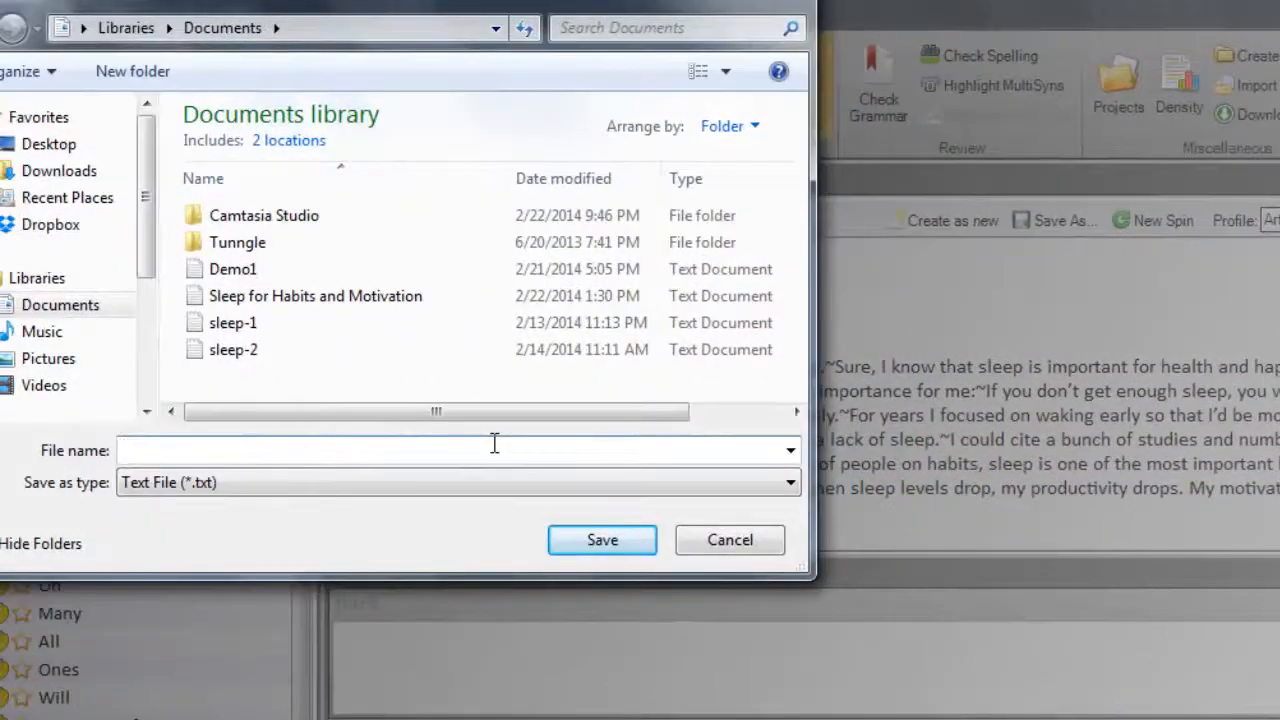
text(sleep-3)
key(Return)
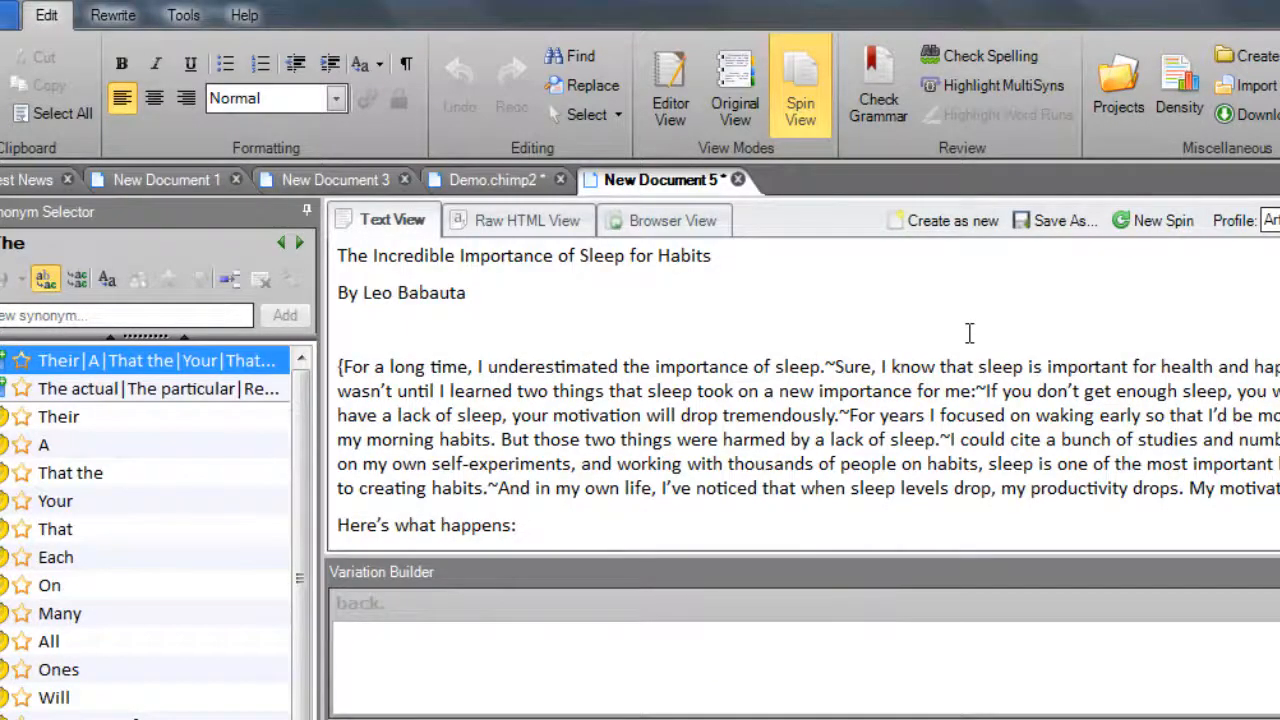
- Open the context options of the spun text for a plagiarism check
key(Menu)
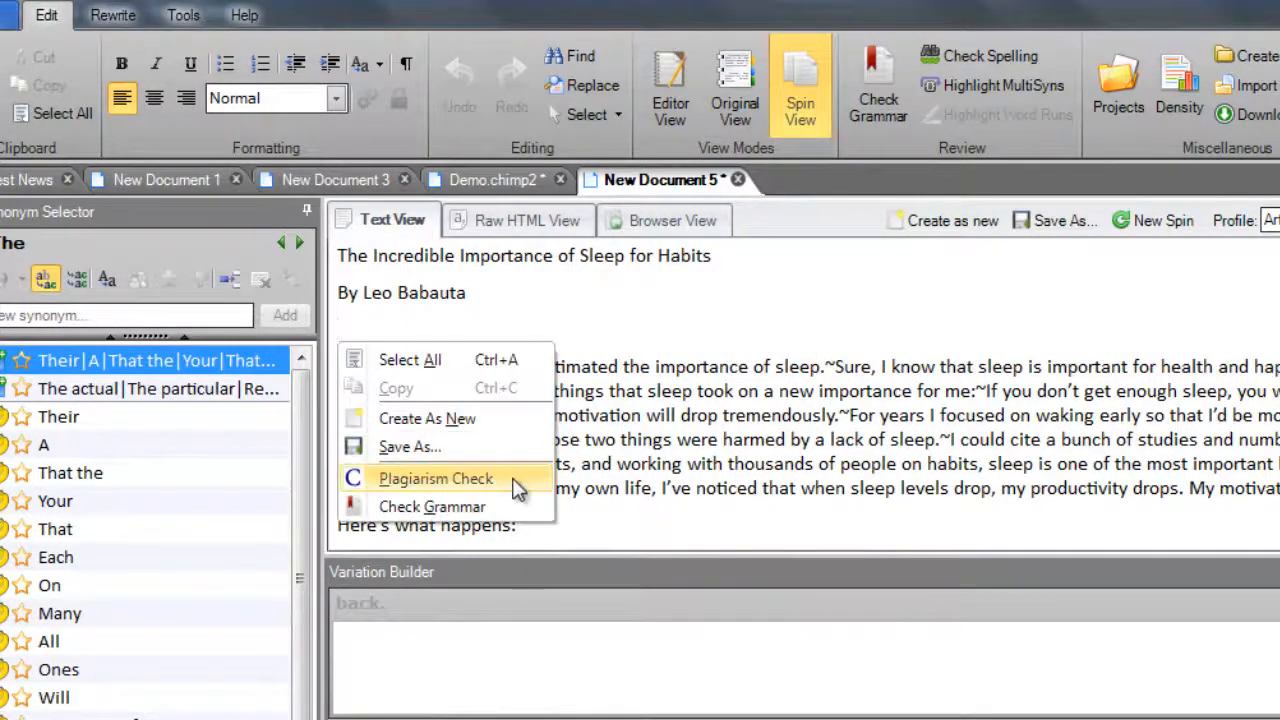